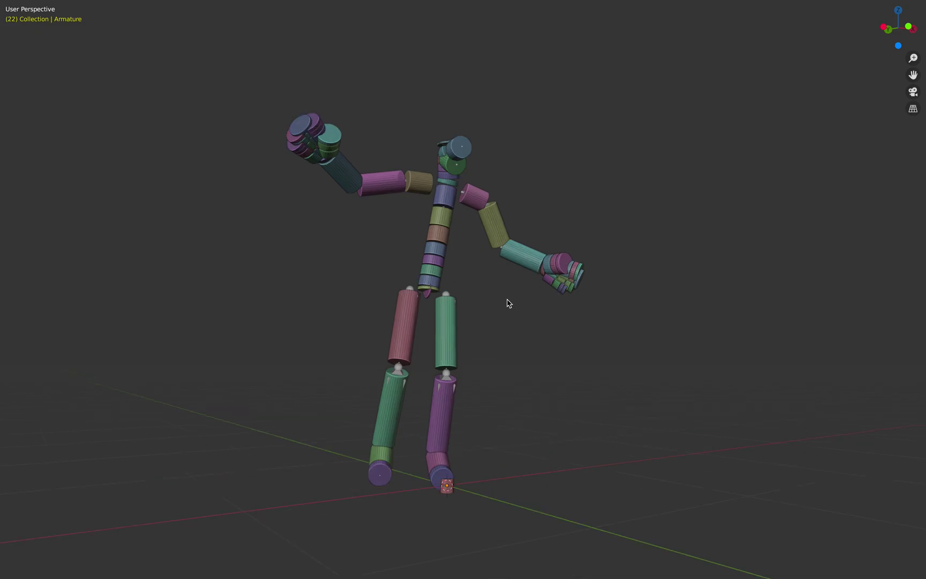
Pause playback, restore the full layout, hide the Animation Nodes Object Container collection, and select the armature
{"action": "middle_click_drag", "start_coordinate": [502, 304], "coordinate": [414, 312]}
{"action": "key", "text": "space"}
{"action": "key", "text": "ctrl+space"}
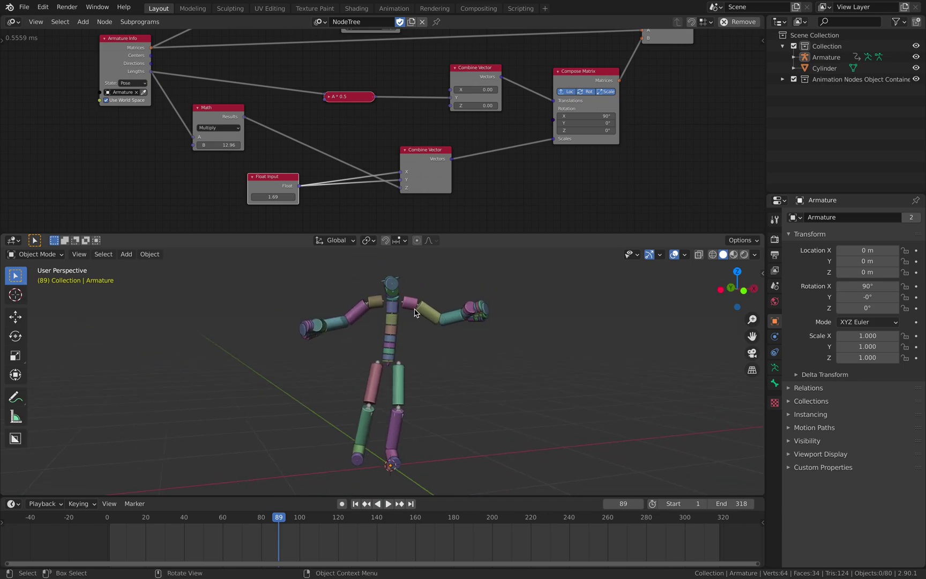
{"action": "left_click", "coordinate": [783, 79]}
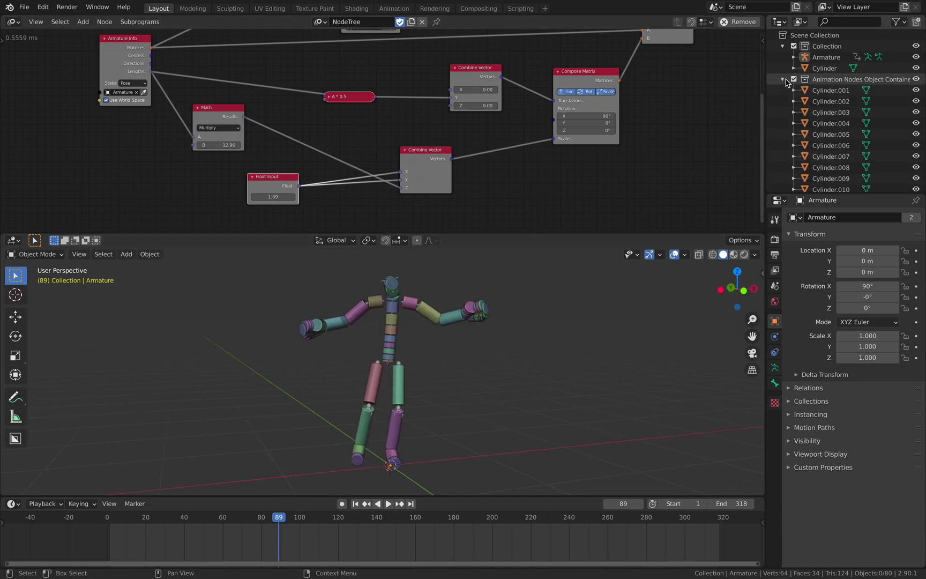
{"action": "left_click", "coordinate": [917, 80]}
{"action": "middle_click_drag", "start_coordinate": [595, 267], "coordinate": [520, 298]}
{"action": "left_click", "coordinate": [443, 318]}
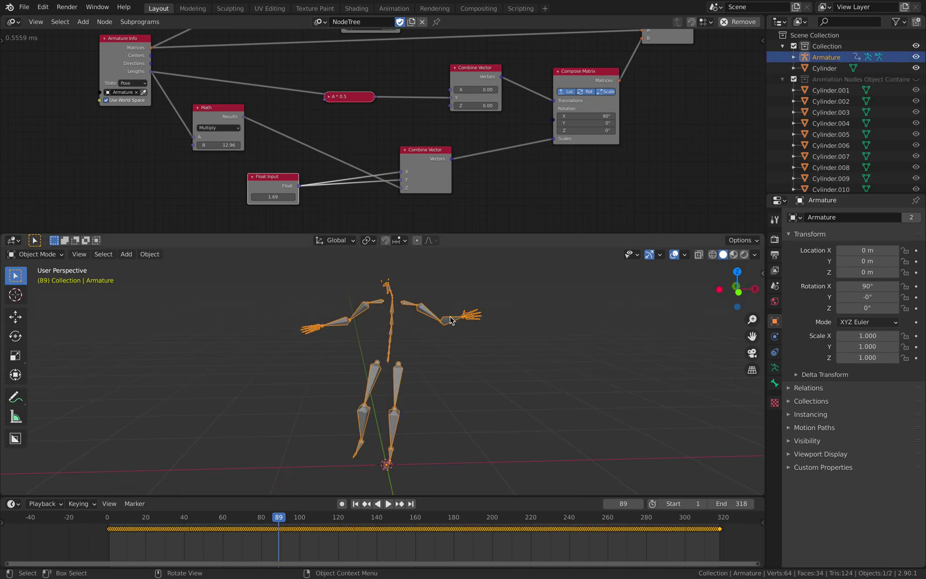
Play the dance animation in a full-screen viewport to examine the bare armature's motion, then restore the layout and pause
{"action": "scroll", "coordinate": [504, 304], "scroll_direction": "up", "scroll_amount": 2}
{"action": "key", "text": "space"}
{"action": "key", "text": "ctrl+alt+space"}
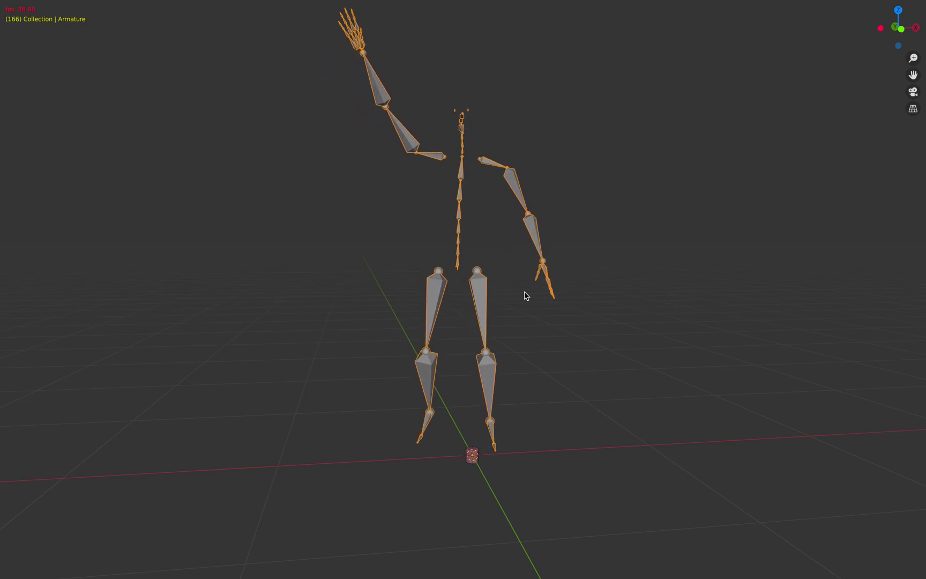
{"action": "middle_click_drag", "start_coordinate": [554, 281], "coordinate": [578, 311], "text": "shift"}
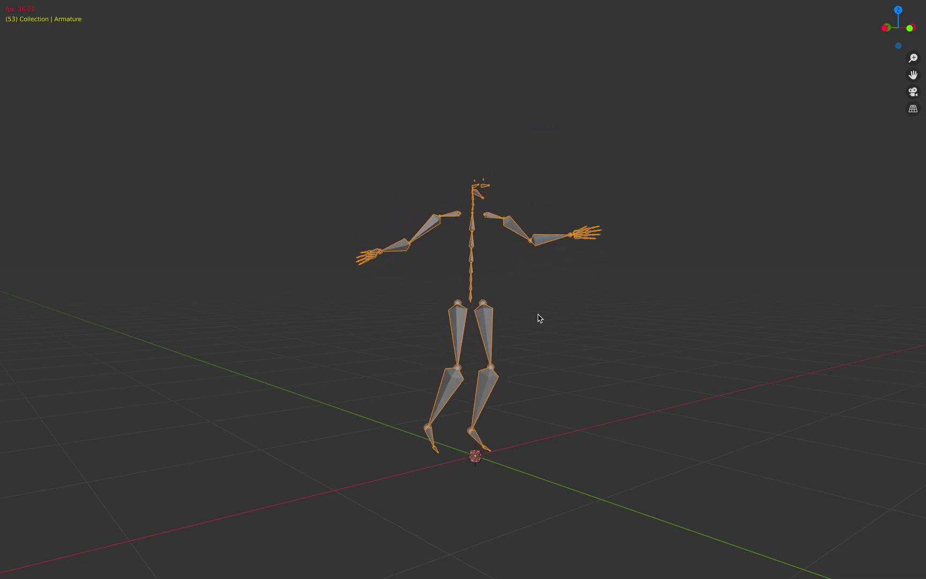
{"action": "key", "text": "ctrl+alt+space"}
{"action": "middle_click_drag", "start_coordinate": [537, 318], "coordinate": [501, 344]}
{"action": "key", "text": "space"}
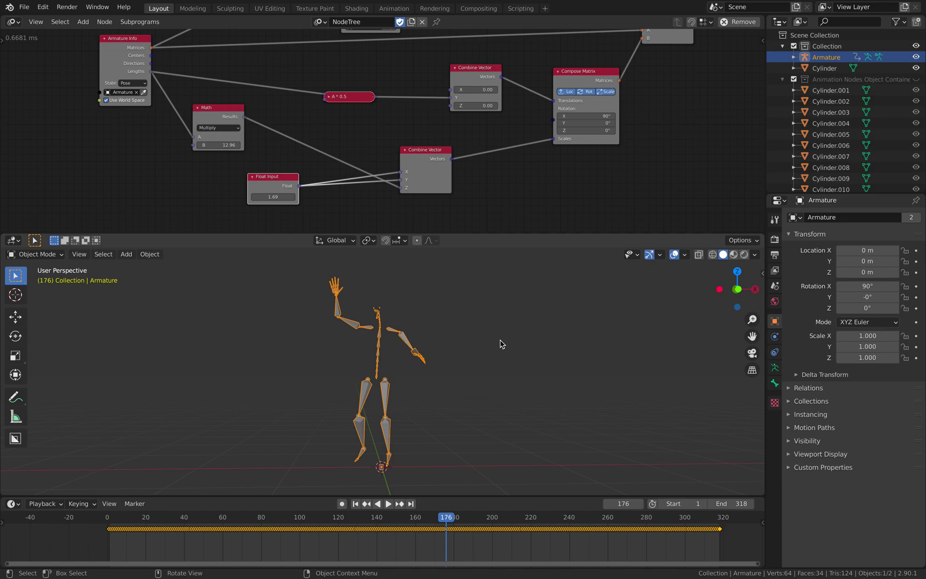
Replay parts of the armature's dance animation and examine the bones from different angles
{"action": "mouse_move", "coordinate": [501, 343]}
{"action": "middle_mouse_down"}
{"action": "mouse_move", "coordinate": [468, 352]}
{"action": "mouse_move", "coordinate": [528, 362]}
{"action": "mouse_move", "coordinate": [497, 355]}
{"action": "middle_mouse_up"}
{"action": "key", "text": "space"}
{"action": "key", "text": "space"}
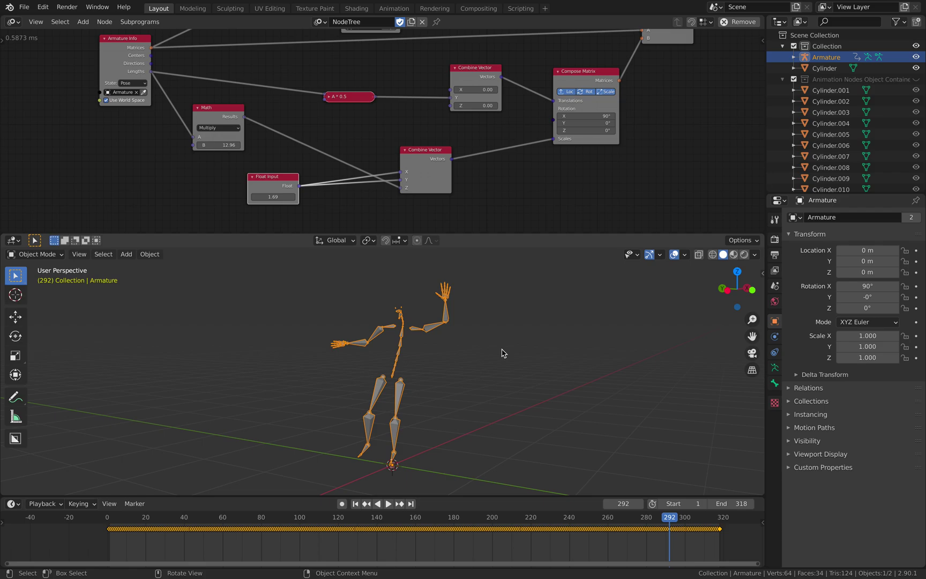
{"action": "key", "text": "space"}
{"action": "middle_click_drag", "start_coordinate": [403, 357], "coordinate": [384, 348]}
{"action": "key", "text": "space"}
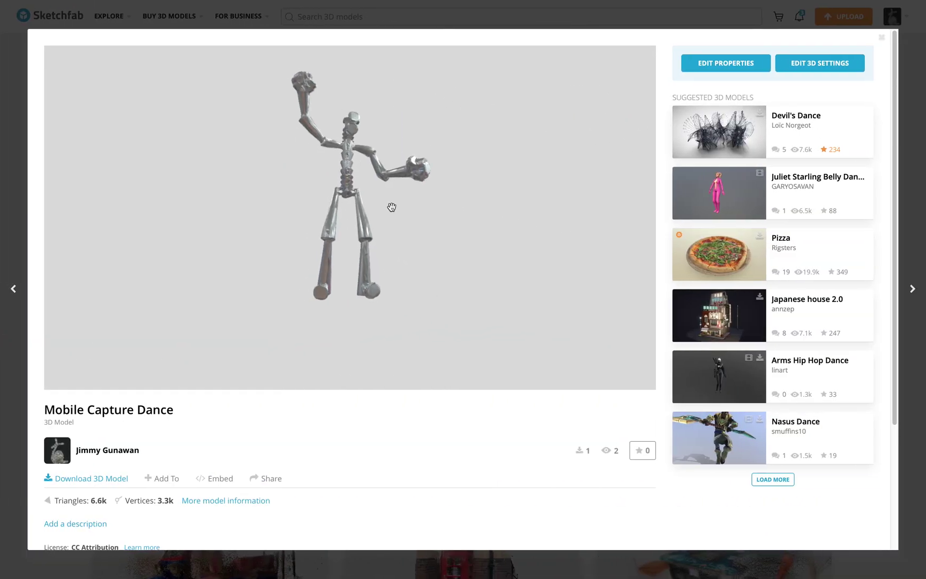
Switch to Sketchfab and examine the Mobile Capture Dance model from another angle
{"action": "mouse_move", "coordinate": [378, 202]}
{"action": "left_mouse_down"}
{"action": "mouse_move", "coordinate": [410, 220]}
{"action": "mouse_move", "coordinate": [367, 226]}
{"action": "mouse_move", "coordinate": [407, 208]}
{"action": "mouse_move", "coordinate": [390, 259]}
{"action": "left_mouse_up"}
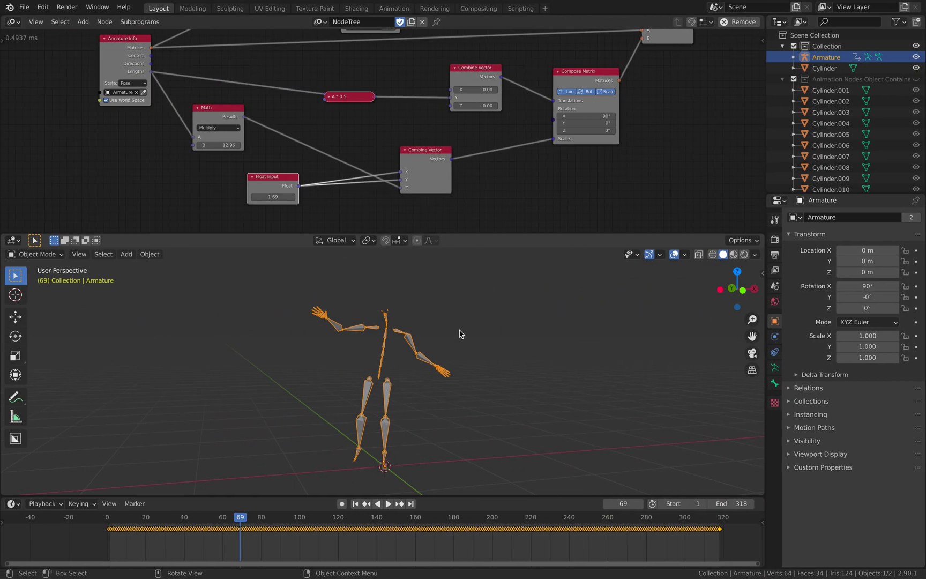
Switch to Blender, play the armature animation, clear the selection, and pause at frame 211
{"action": "middle_click_drag", "start_coordinate": [460, 333], "coordinate": [492, 332]}
{"action": "key", "text": "space"}
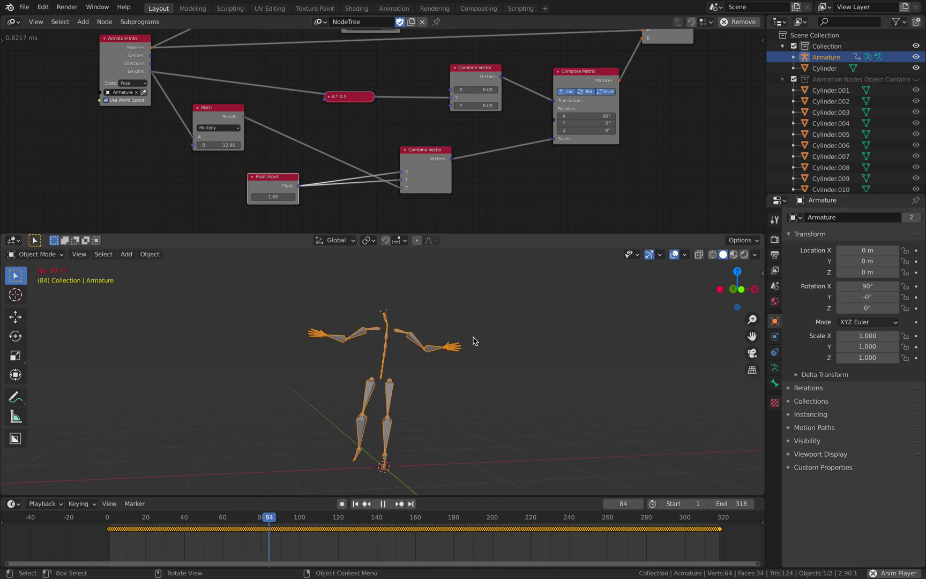
{"action": "middle_click_drag", "start_coordinate": [470, 341], "coordinate": [449, 326]}
{"action": "left_click", "coordinate": [436, 333]}
{"action": "key", "text": "space"}
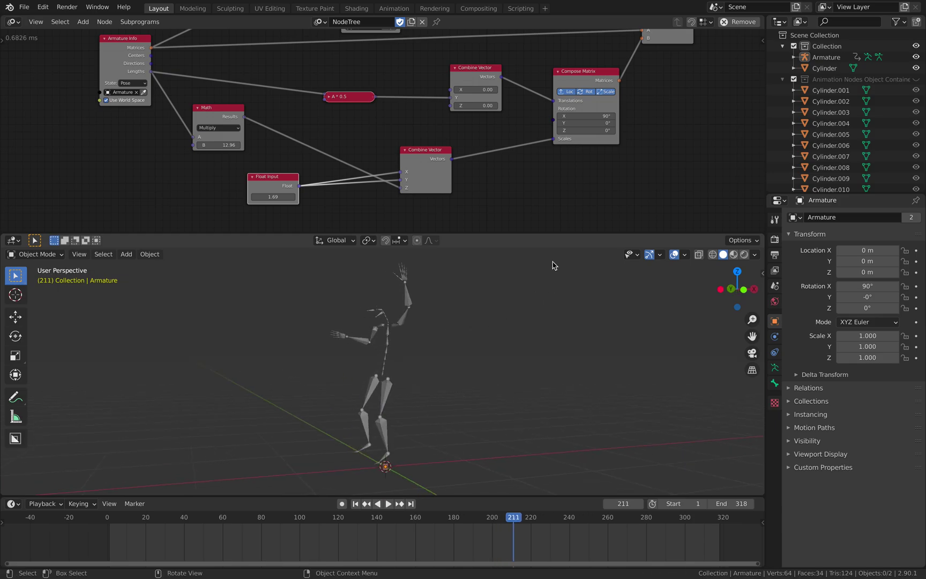
Show the Animation Nodes Object Container collection again and enlarge the node editor area
{"action": "middle_click_drag", "start_coordinate": [554, 264], "coordinate": [572, 272]}
{"action": "left_click_drag", "start_coordinate": [565, 235], "coordinate": [565, 228]}
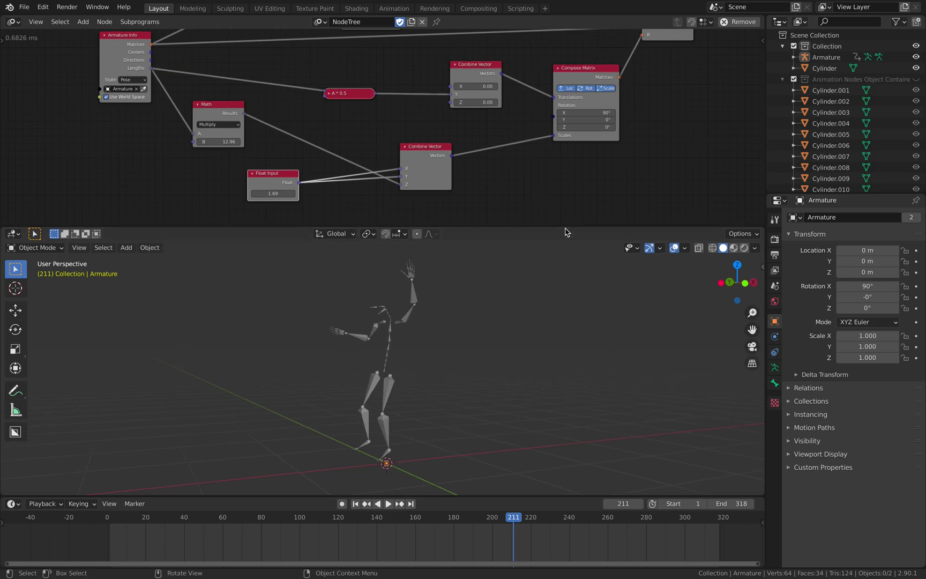
{"action": "middle_click_drag", "start_coordinate": [569, 268], "coordinate": [578, 281]}
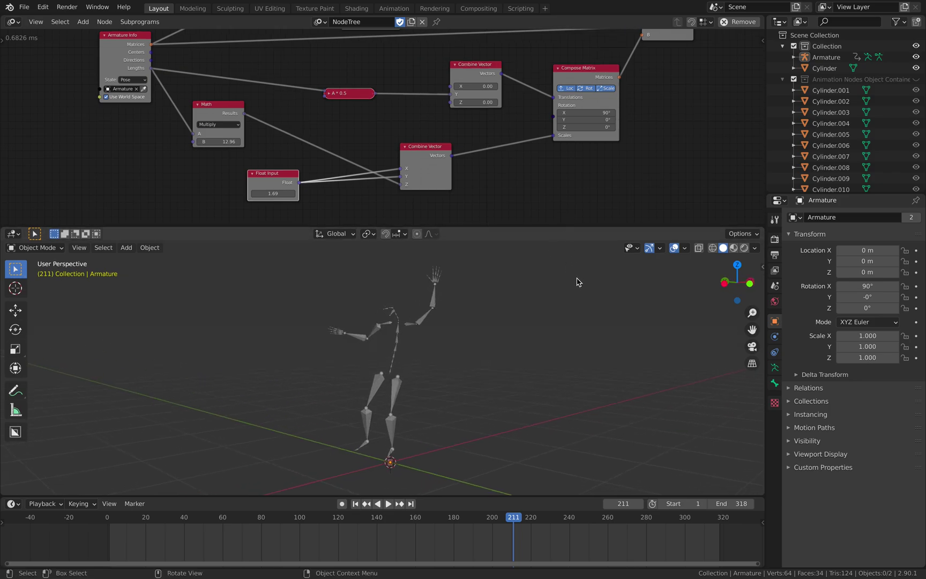
{"action": "left_click_drag", "start_coordinate": [584, 227], "coordinate": [583, 236]}
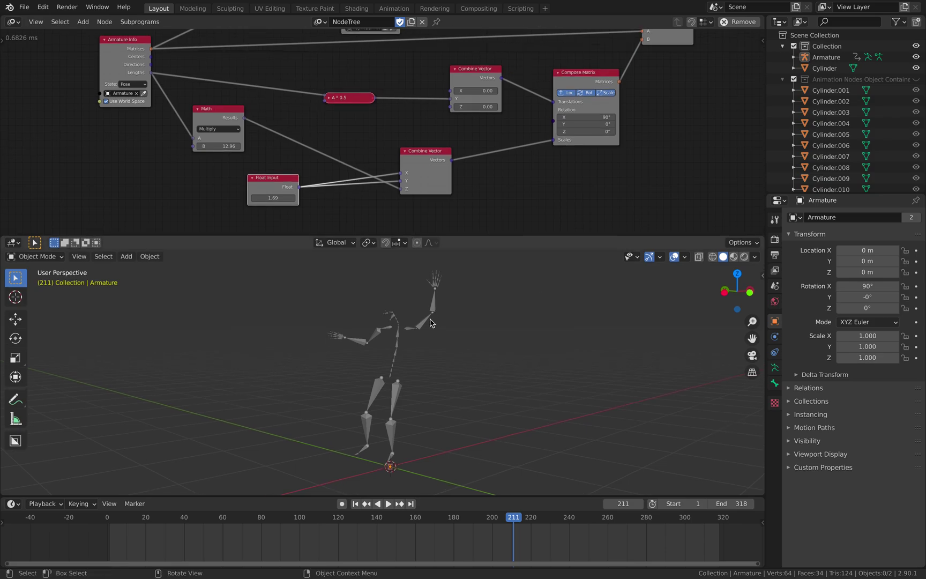
{"action": "middle_click_drag", "start_coordinate": [431, 320], "coordinate": [448, 322]}
{"action": "left_click", "coordinate": [916, 79]}
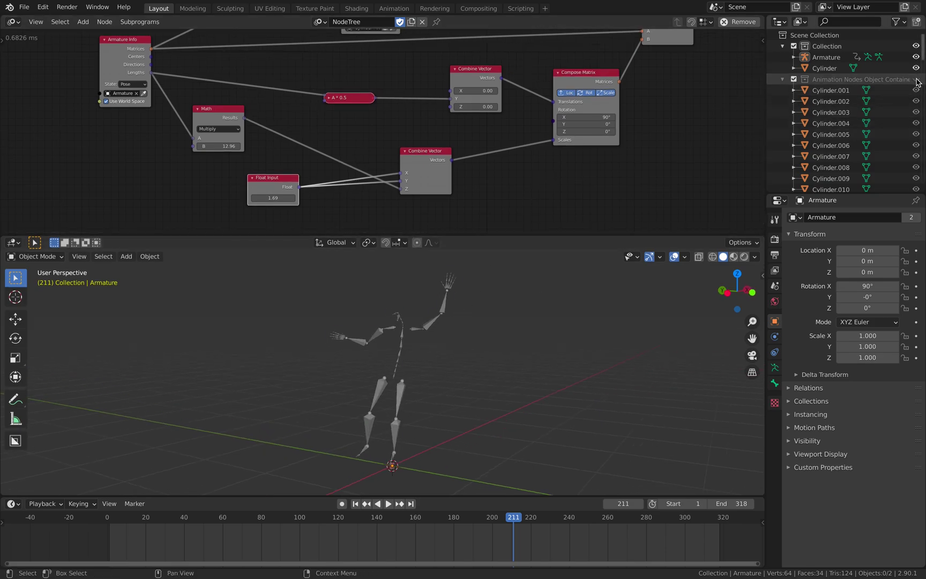
{"action": "left_click_drag", "start_coordinate": [492, 236], "coordinate": [492, 263]}
{"action": "middle_click_drag", "start_coordinate": [482, 327], "coordinate": [459, 362]}
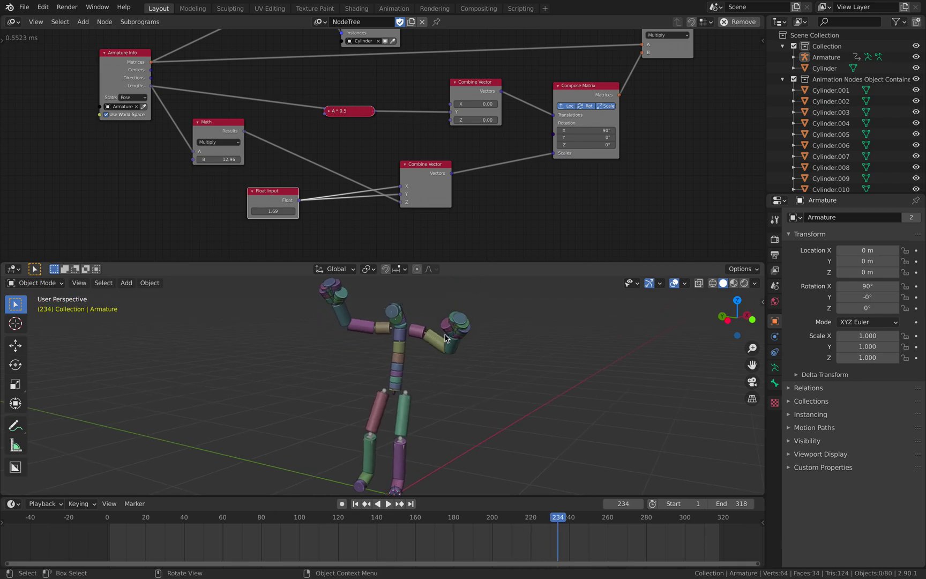
Select the upper-arm cylinder Cylinder.019 and enlarge the node editor to show the whole node tree
{"action": "left_click", "coordinate": [436, 335]}
{"action": "middle_click_drag", "start_coordinate": [437, 335], "coordinate": [450, 333]}
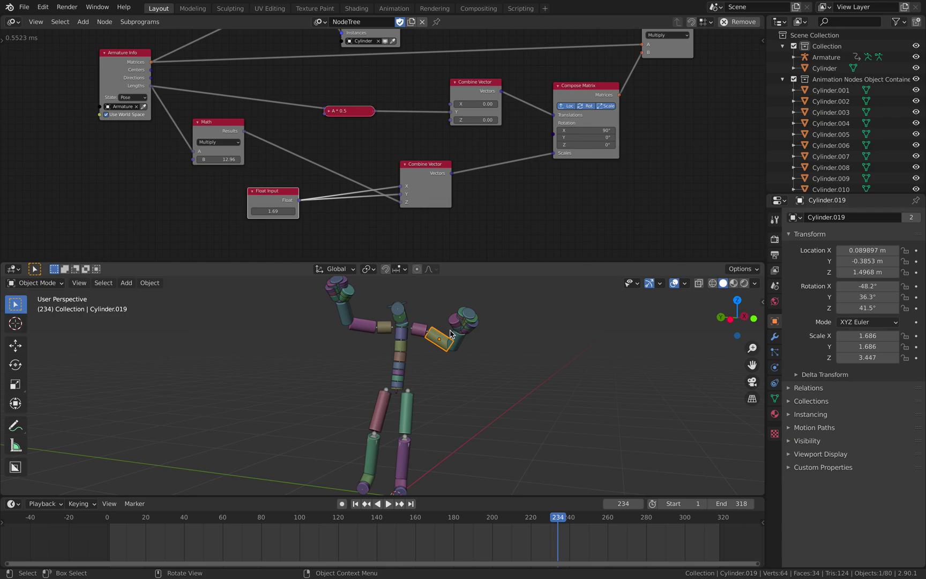
{"action": "left_click_drag", "start_coordinate": [491, 262], "coordinate": [491, 284]}
{"action": "scroll", "coordinate": [434, 241], "scroll_direction": "down", "scroll_amount": 1}
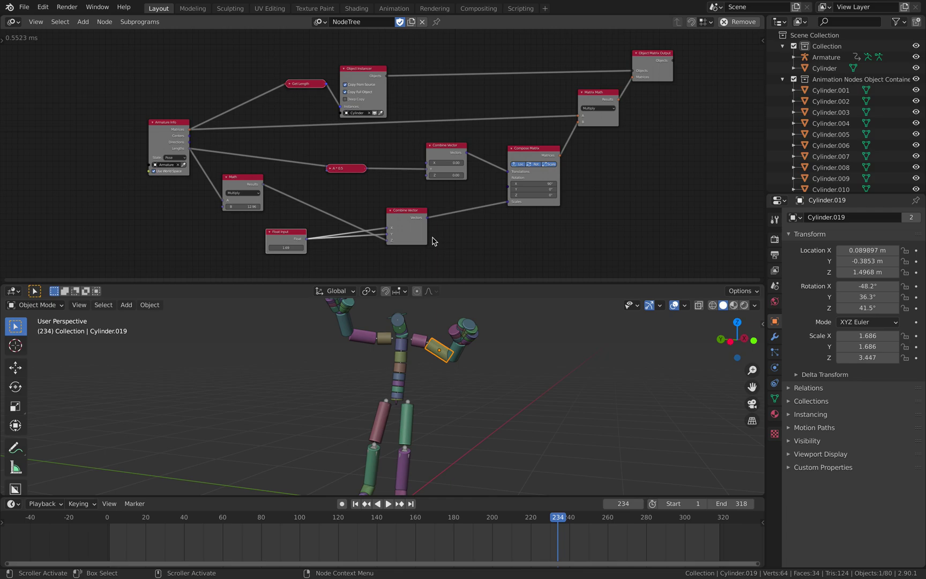
{"action": "scroll", "coordinate": [362, 198], "scroll_direction": "up", "scroll_amount": 2}
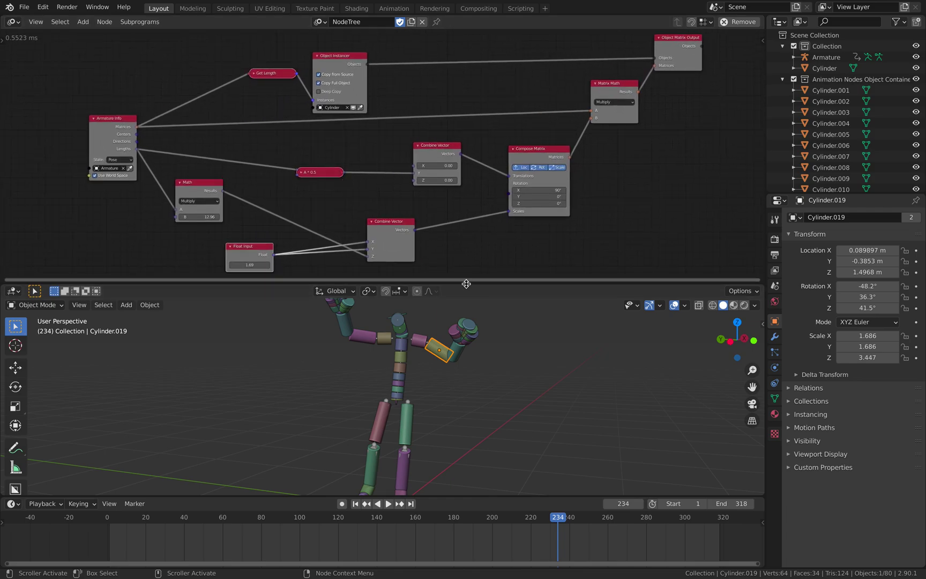
{"action": "left_click_drag", "start_coordinate": [466, 284], "coordinate": [465, 295]}
{"action": "middle_click_drag", "start_coordinate": [430, 266], "coordinate": [441, 267]}
{"action": "middle_click_drag", "start_coordinate": [387, 202], "coordinate": [389, 198]}
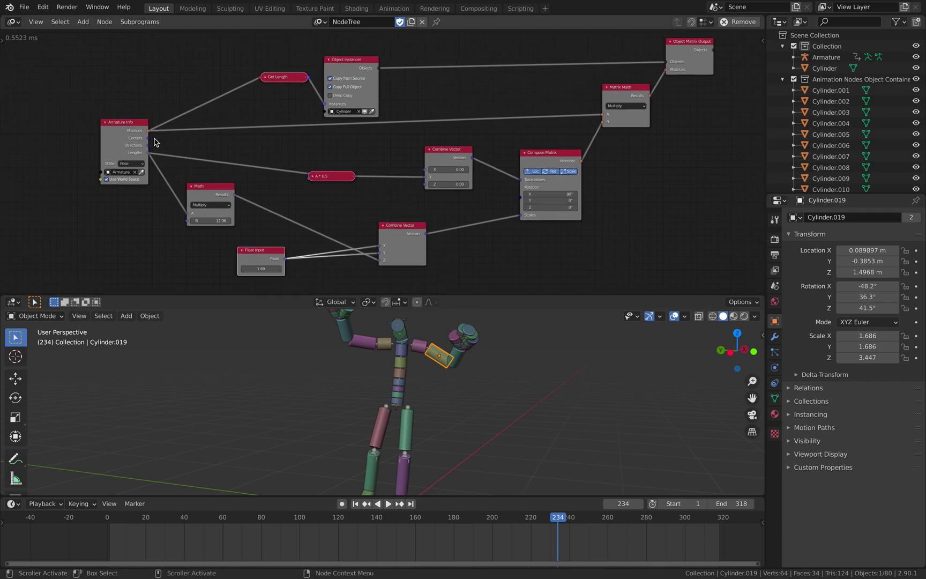
Spread out the Armature Info, Get Length and Object Instancer nodes in the node tree
{"action": "left_click_drag", "start_coordinate": [118, 125], "coordinate": [100, 123]}
{"action": "scroll", "coordinate": [210, 130], "scroll_direction": "up", "scroll_amount": 2}
{"action": "middle_click_drag", "start_coordinate": [210, 130], "coordinate": [197, 147]}
{"action": "left_click_drag", "start_coordinate": [284, 82], "coordinate": [242, 72]}
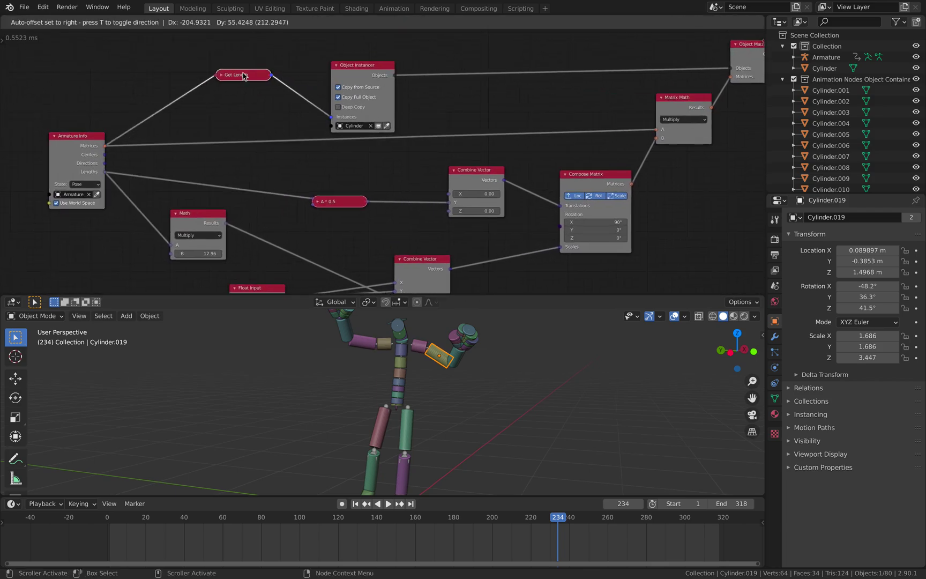
{"action": "left_click_drag", "start_coordinate": [352, 70], "coordinate": [318, 55]}
{"action": "middle_click_drag", "start_coordinate": [357, 130], "coordinate": [344, 135]}
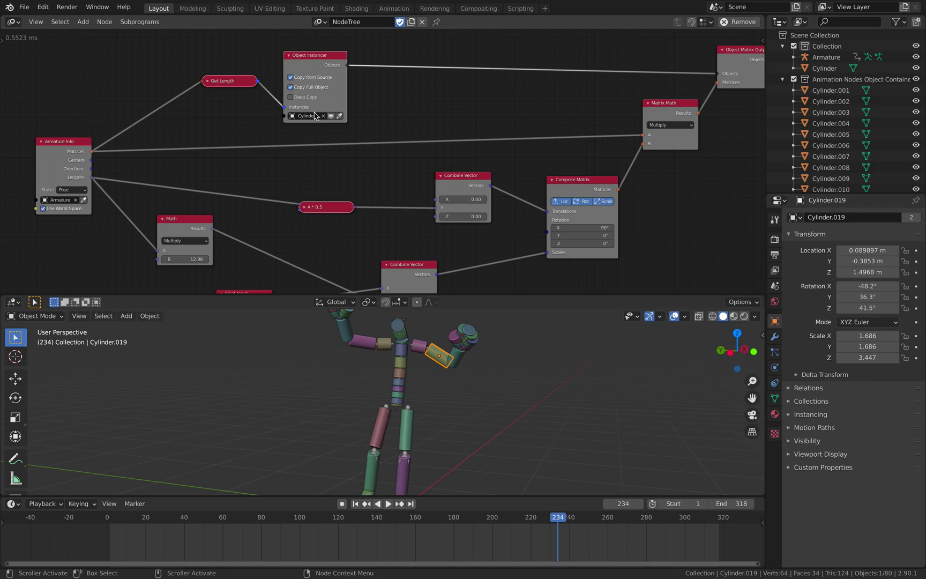
{"action": "middle_click_drag", "start_coordinate": [327, 90], "coordinate": [349, 75]}
Fine-tune the positions of the Armature Info and Get Length nodes
{"action": "left_click_drag", "start_coordinate": [85, 133], "coordinate": [81, 123]}
{"action": "middle_click_drag", "start_coordinate": [80, 121], "coordinate": [144, 105]}
{"action": "left_click_drag", "start_coordinate": [128, 106], "coordinate": [113, 110]}
{"action": "middle_click_drag", "start_coordinate": [137, 111], "coordinate": [78, 141]}
{"action": "left_click_drag", "start_coordinate": [250, 79], "coordinate": [245, 82]}
{"action": "middle_click_drag", "start_coordinate": [221, 81], "coordinate": [190, 83]}
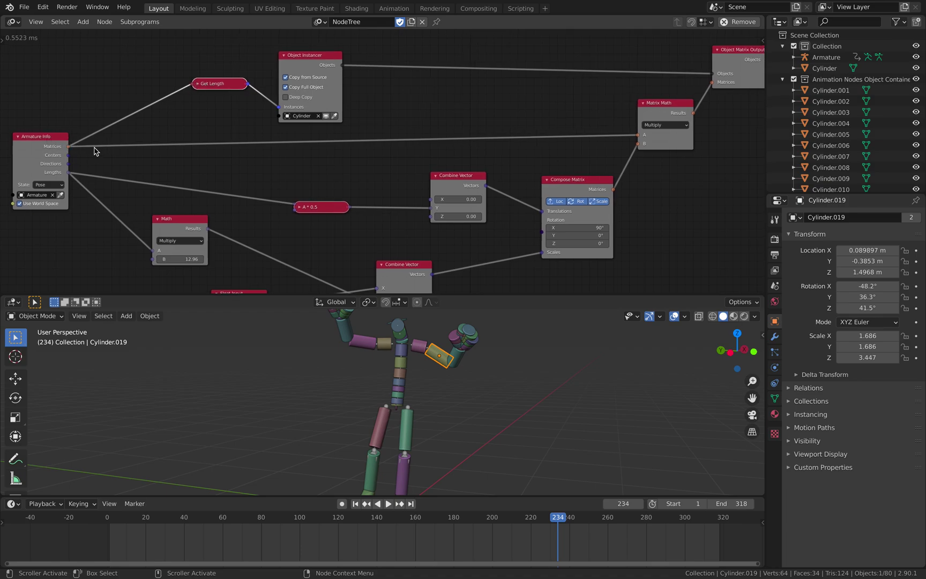
Reposition the Matrix Math, Object Matrix Output and Object Instancer nodes along the object output chain
{"action": "middle_click_drag", "start_coordinate": [258, 142], "coordinate": [240, 158]}
{"action": "left_click_drag", "start_coordinate": [639, 124], "coordinate": [638, 128]}
{"action": "middle_click_drag", "start_coordinate": [109, 182], "coordinate": [156, 187]}
{"action": "middle_click_drag", "start_coordinate": [548, 110], "coordinate": [479, 115]}
{"action": "scroll", "coordinate": [464, 119], "scroll_direction": "down", "scroll_amount": 1}
{"action": "left_click_drag", "start_coordinate": [677, 89], "coordinate": [687, 87]}
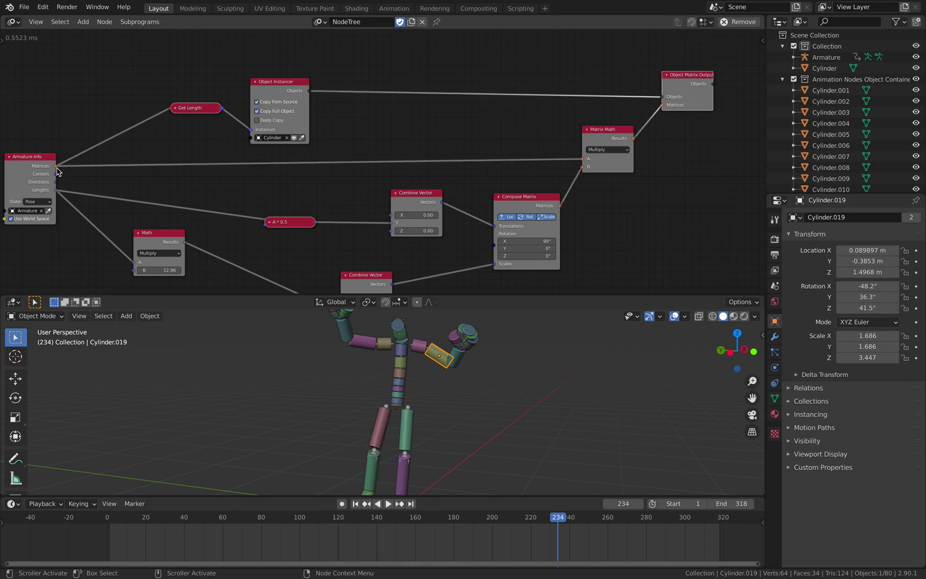
{"action": "left_click_drag", "start_coordinate": [293, 82], "coordinate": [300, 78]}
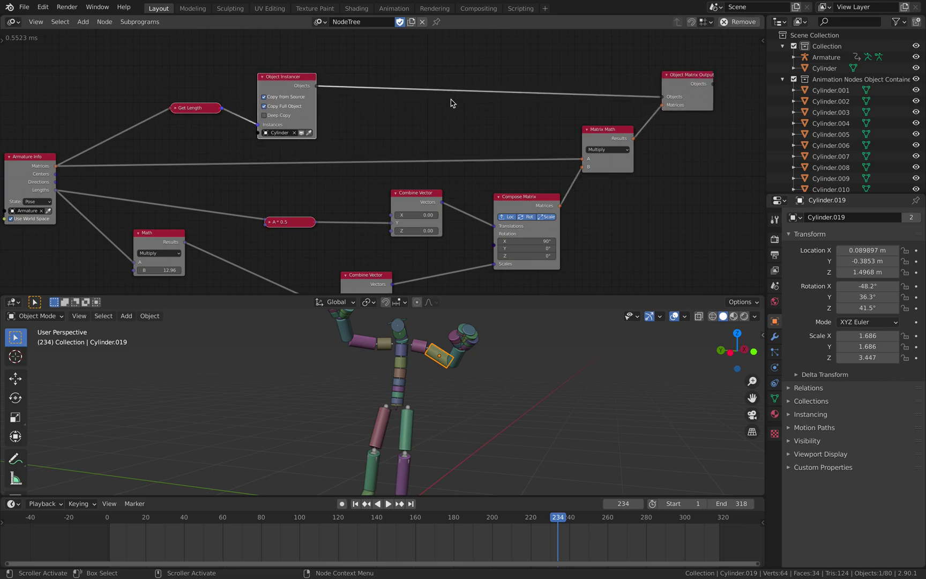
{"action": "left_click_drag", "start_coordinate": [678, 84], "coordinate": [679, 79]}
Try the Compose Matrix X rotation, leaving it at 90°, and set the Float Input to 1.64
{"action": "mouse_move", "coordinate": [508, 159]}
{"action": "middle_mouse_down"}
{"action": "mouse_move", "coordinate": [497, 134]}
{"action": "mouse_move", "coordinate": [524, 131]}
{"action": "mouse_move", "coordinate": [518, 143]}
{"action": "middle_mouse_up"}
{"action": "scroll", "coordinate": [498, 134], "scroll_direction": "up", "scroll_amount": 1}
{"action": "left_click_drag", "start_coordinate": [547, 178], "coordinate": [566, 178]}
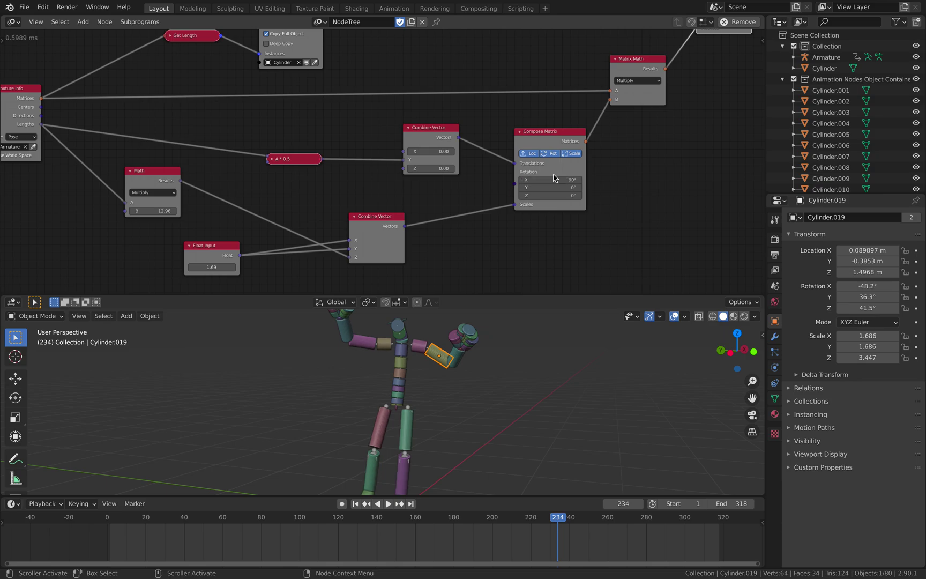
{"action": "middle_click_drag", "start_coordinate": [353, 204], "coordinate": [374, 196]}
{"action": "middle_click_drag", "start_coordinate": [342, 244], "coordinate": [357, 234]}
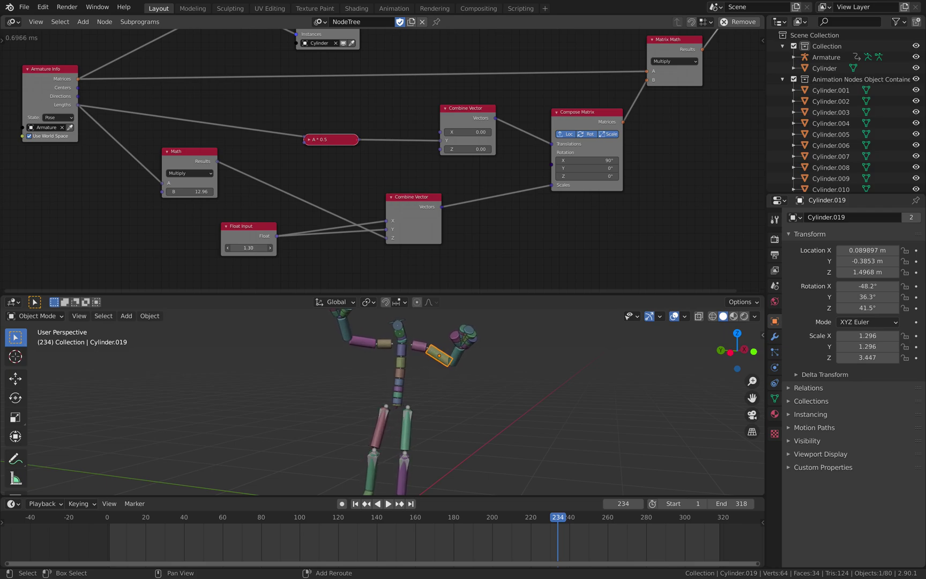
{"action": "left_click_drag", "start_coordinate": [249, 248], "coordinate": [267, 247]}
Rearrange the A * 0.5, Armature Info and Math nodes, and set the Math node's B multiplier to 12.18
{"action": "left_click_drag", "start_coordinate": [343, 143], "coordinate": [331, 127]}
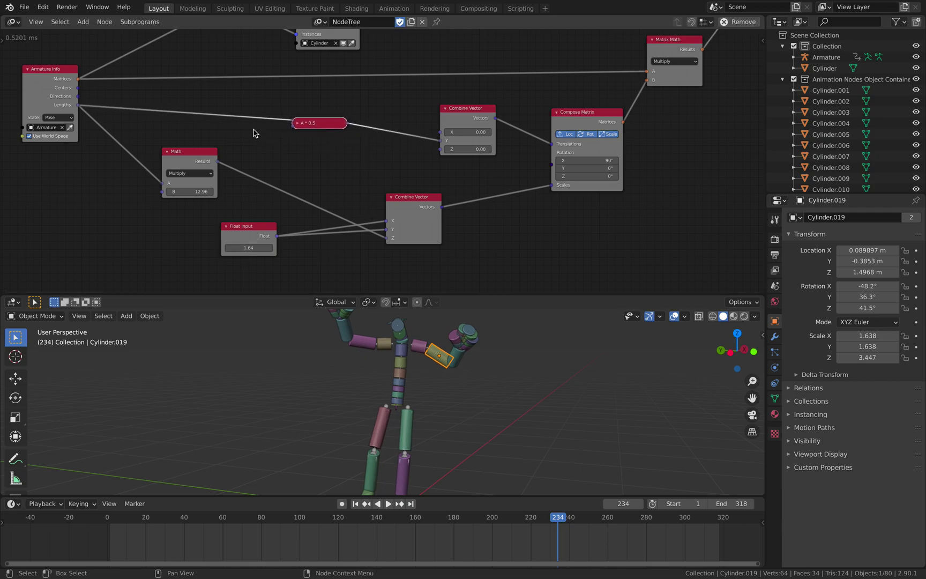
{"action": "left_click_drag", "start_coordinate": [68, 97], "coordinate": [61, 106]}
{"action": "left_click_drag", "start_coordinate": [167, 151], "coordinate": [162, 151]}
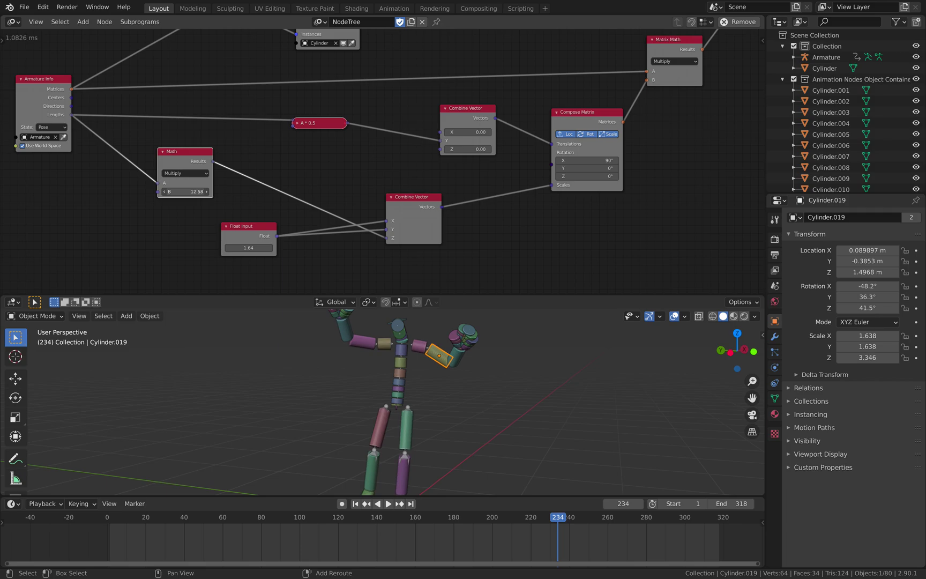
{"action": "left_click_drag", "start_coordinate": [195, 161], "coordinate": [142, 160]}
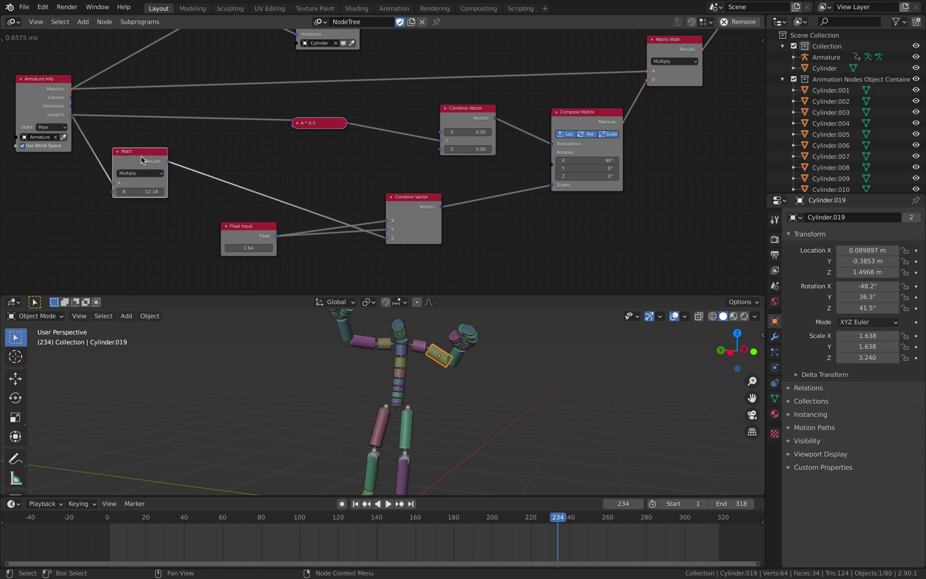
Duplicate the Multiply Math node below the original and connect Armature Info's Lengths to the copy's A input
{"action": "key", "text": "shift+d"}
{"action": "left_click", "coordinate": [152, 221]}
{"action": "middle_click_drag", "start_coordinate": [173, 208], "coordinate": [192, 201]}
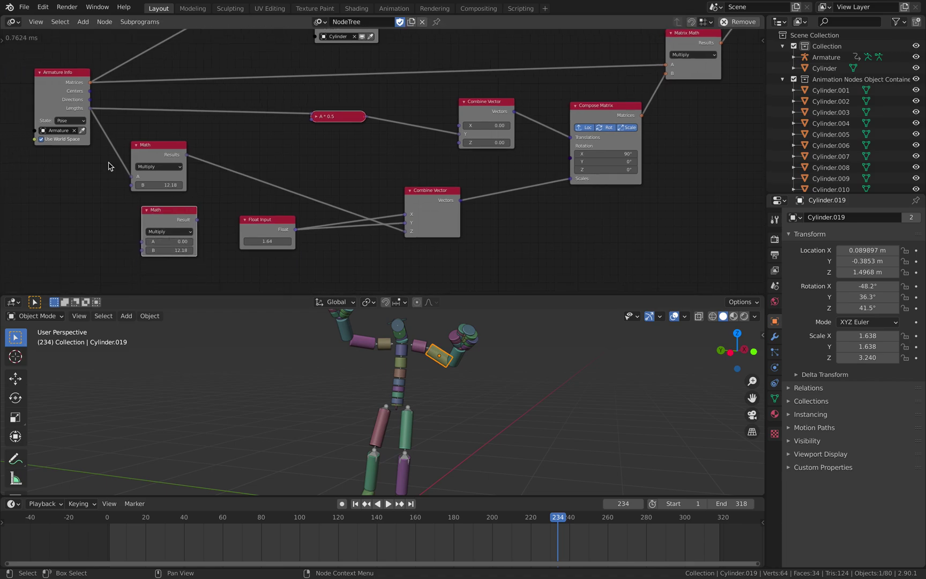
{"action": "left_click_drag", "start_coordinate": [91, 108], "coordinate": [143, 242]}
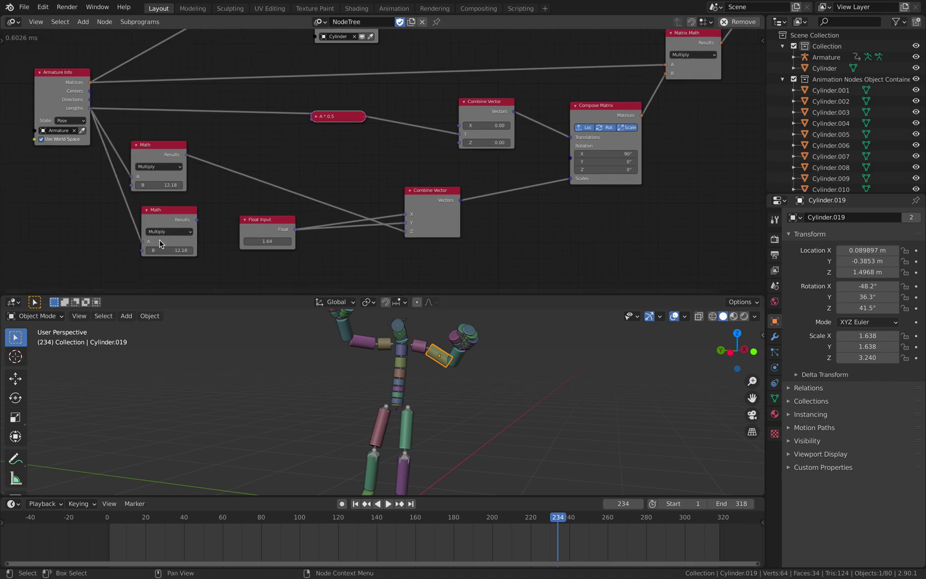
Connect the duplicated Math node's results to the lower Combine Vector's X and Y, and set its B multiplier to 3.18
{"action": "left_click_drag", "start_coordinate": [197, 219], "coordinate": [406, 215]}
{"action": "left_click_drag", "start_coordinate": [197, 220], "coordinate": [406, 223]}
{"action": "left_click_drag", "start_coordinate": [169, 251], "coordinate": [163, 251]}
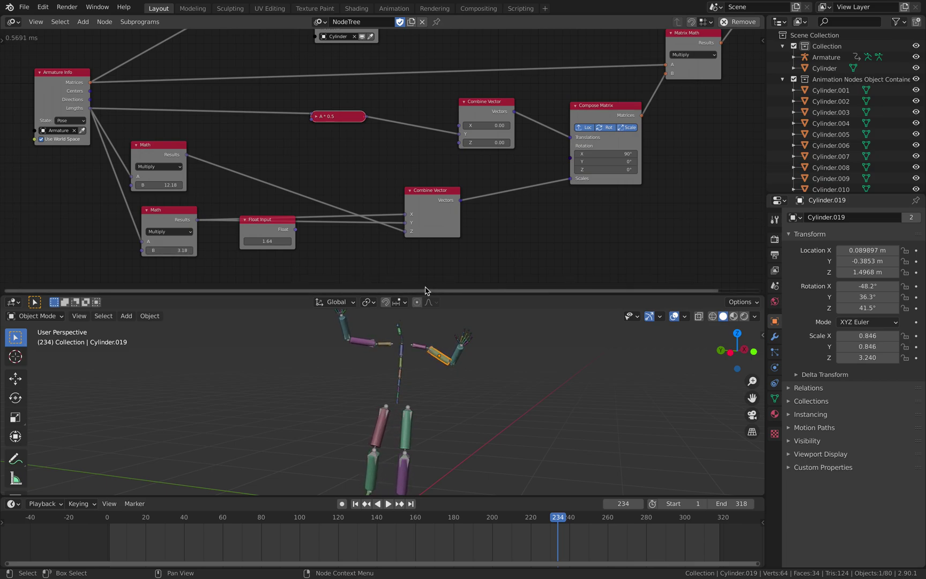
Enlarge the 3D viewport, clear the selection, and examine the rescaled cylinders on the figure
{"action": "left_click_drag", "start_coordinate": [442, 294], "coordinate": [442, 180]}
{"action": "left_click", "coordinate": [477, 268]}
{"action": "middle_click_drag", "start_coordinate": [477, 268], "coordinate": [487, 269]}
{"action": "scroll", "coordinate": [493, 270], "scroll_direction": "up", "scroll_amount": 3}
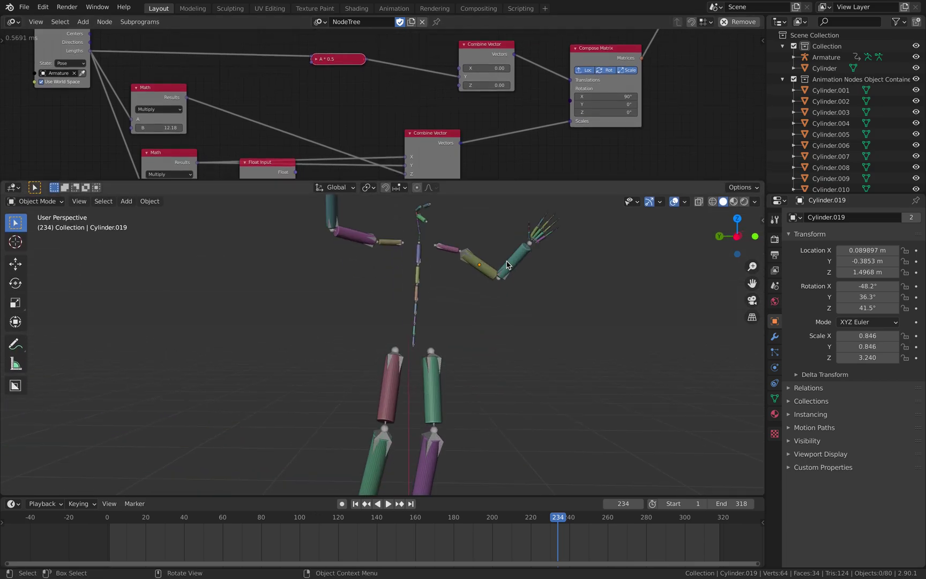
{"action": "scroll", "coordinate": [501, 274], "scroll_direction": "down", "scroll_amount": 1}
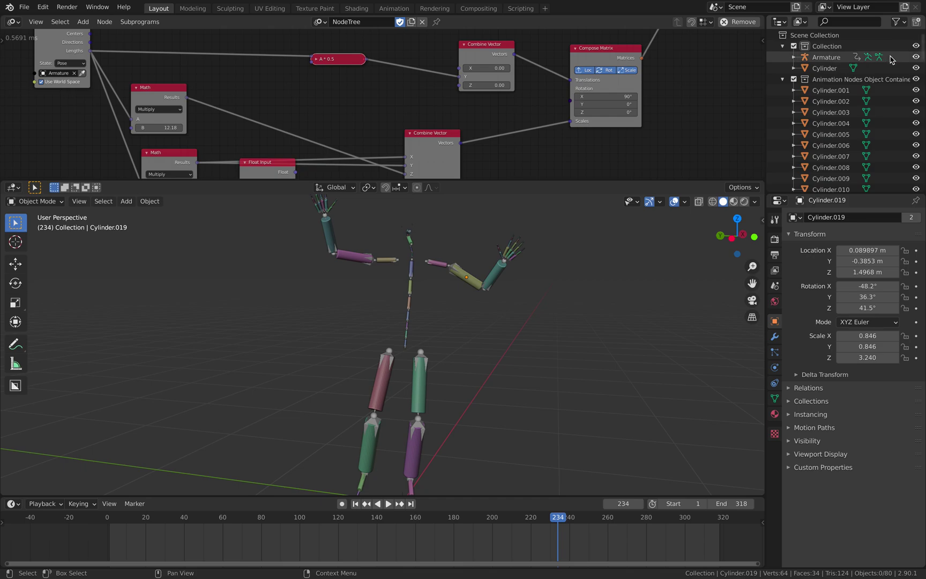
Hide the armature and play the dance animation to review the cylinders on their own from several angles
{"action": "left_click", "coordinate": [917, 58]}
{"action": "scroll", "coordinate": [537, 310], "scroll_direction": "down", "scroll_amount": 2}
{"action": "key", "text": "space"}
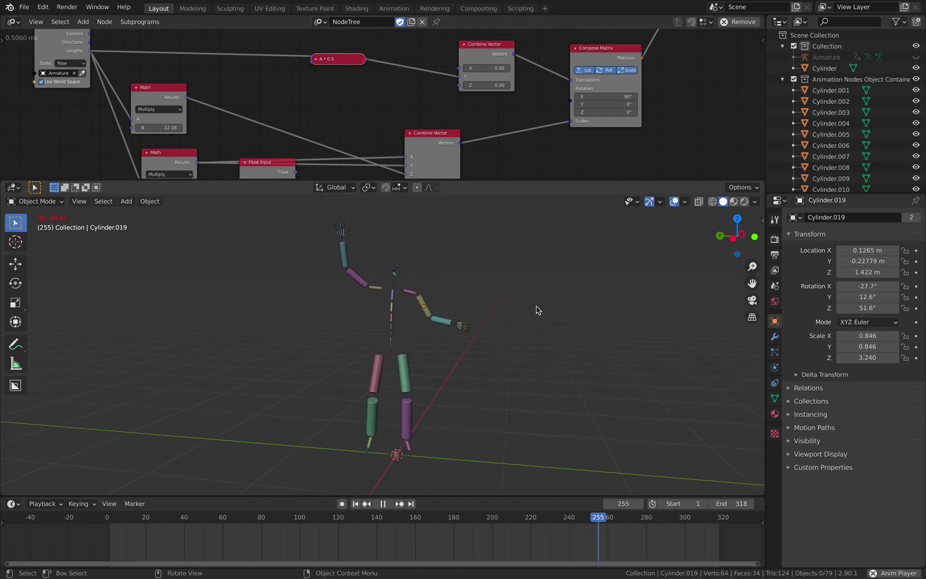
{"action": "middle_click_drag", "start_coordinate": [451, 312], "coordinate": [417, 316]}
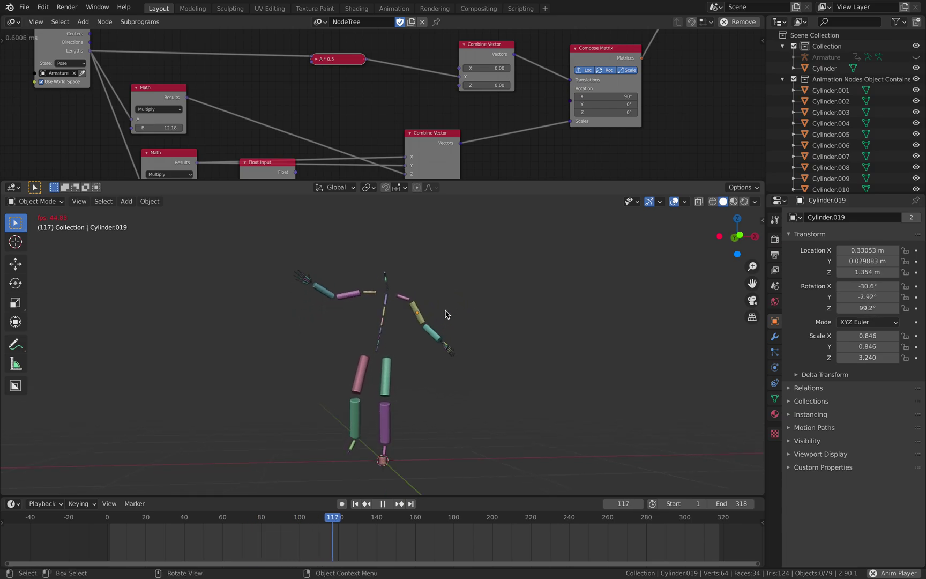
{"action": "key", "text": "space"}
{"action": "scroll", "coordinate": [416, 316], "scroll_direction": "up", "scroll_amount": 4}
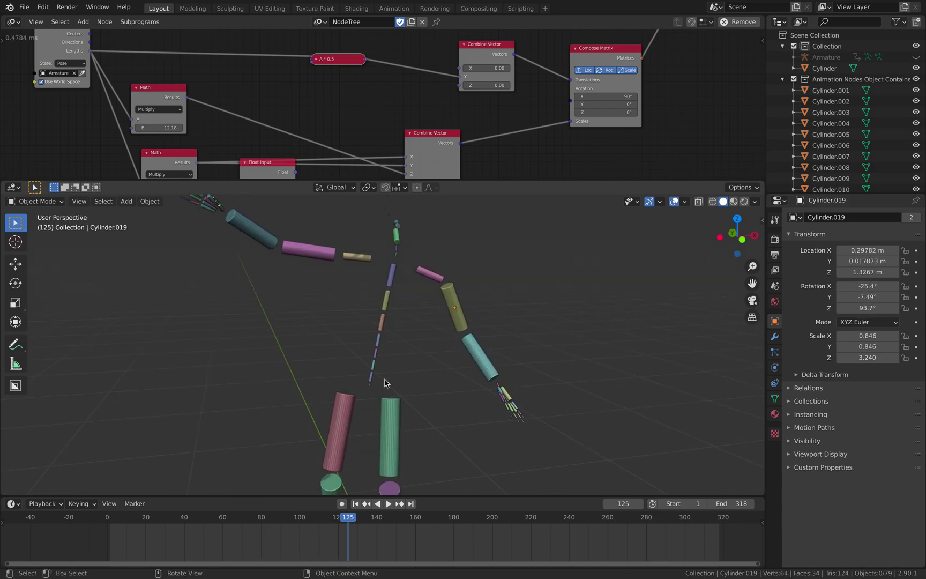
{"action": "middle_click_drag", "start_coordinate": [396, 401], "coordinate": [408, 253]}
{"action": "middle_click_drag", "start_coordinate": [444, 296], "coordinate": [412, 302]}
{"action": "key", "text": "space"}
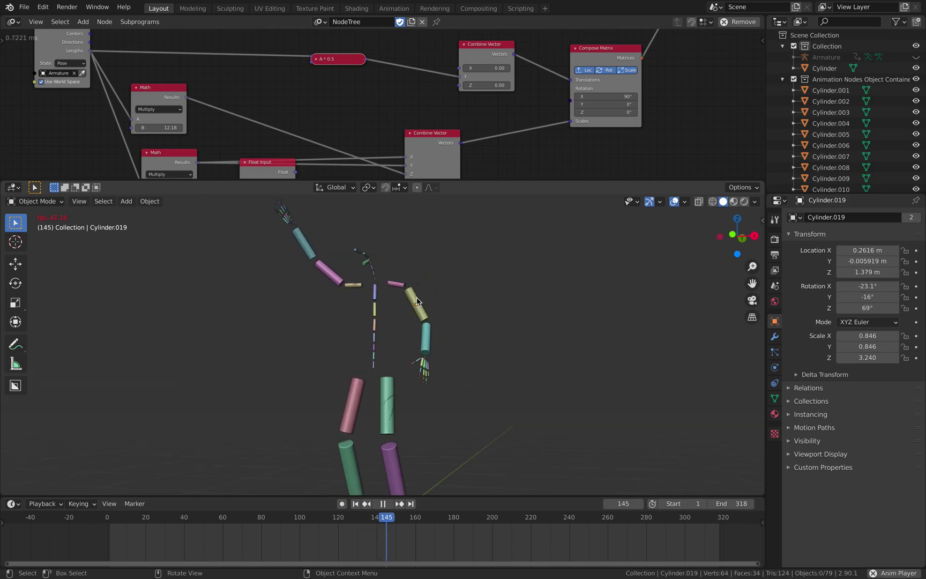
{"action": "key", "text": "space"}
Raise the lower Math node's B multiplier to thicken the cylinders, and play the animation to check them
{"action": "scroll", "coordinate": [203, 100], "scroll_direction": "down", "scroll_amount": 3, "text": "shift"}
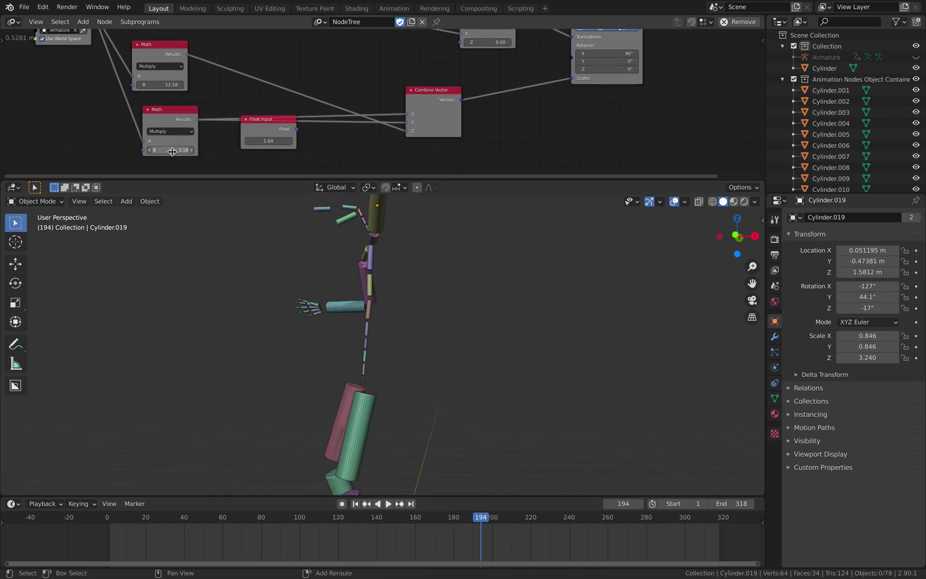
{"action": "left_click_drag", "start_coordinate": [171, 149], "coordinate": [177, 150]}
{"action": "middle_click_drag", "start_coordinate": [424, 320], "coordinate": [411, 301]}
{"action": "scroll", "coordinate": [171, 83], "scroll_direction": "down", "scroll_amount": 4}
{"action": "scroll", "coordinate": [216, 87], "scroll_direction": "up", "scroll_amount": 3}
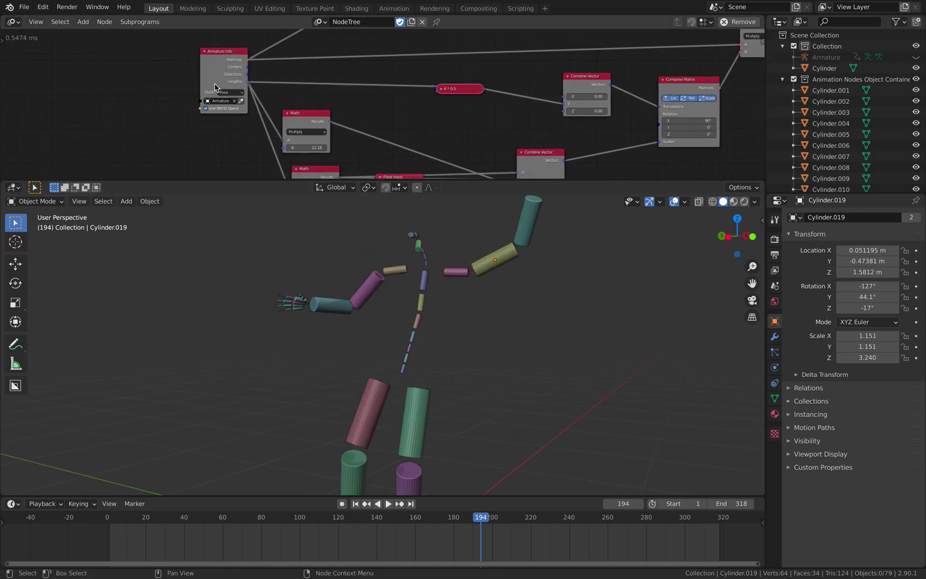
{"action": "scroll", "coordinate": [205, 80], "scroll_direction": "up", "scroll_amount": 1}
{"action": "key", "text": "space"}
{"action": "middle_click_drag", "start_coordinate": [450, 356], "coordinate": [380, 308]}
{"action": "key", "text": "space"}
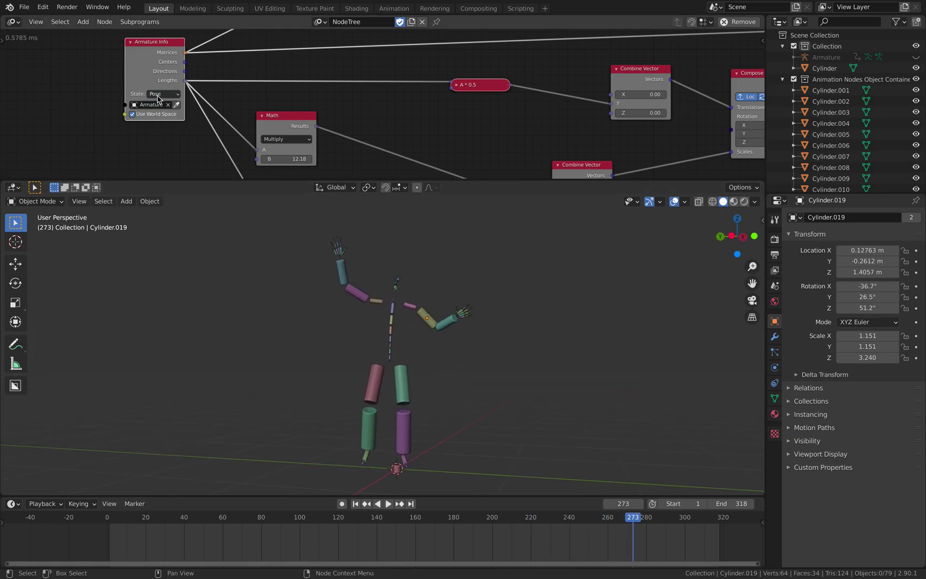
Switch the Armature Info state to Rest and examine the cylinder figure from the front in an enlarged viewport
{"action": "left_click", "coordinate": [162, 104]}
{"action": "middle_click_drag", "start_coordinate": [450, 343], "coordinate": [456, 292]}
{"action": "left_click", "coordinate": [733, 241]}
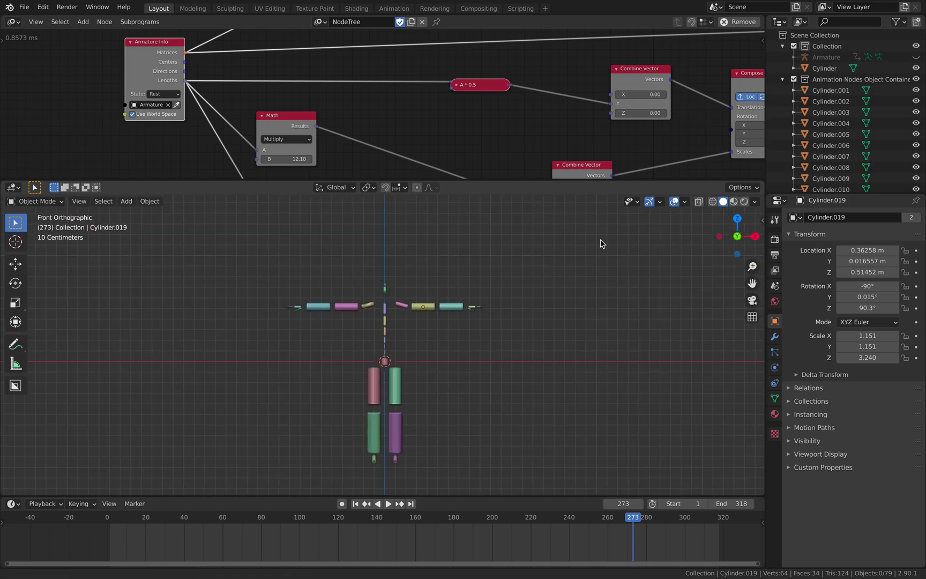
{"action": "left_click_drag", "start_coordinate": [563, 181], "coordinate": [536, 111]}
{"action": "scroll", "coordinate": [343, 215], "scroll_direction": "up", "scroll_amount": 3}
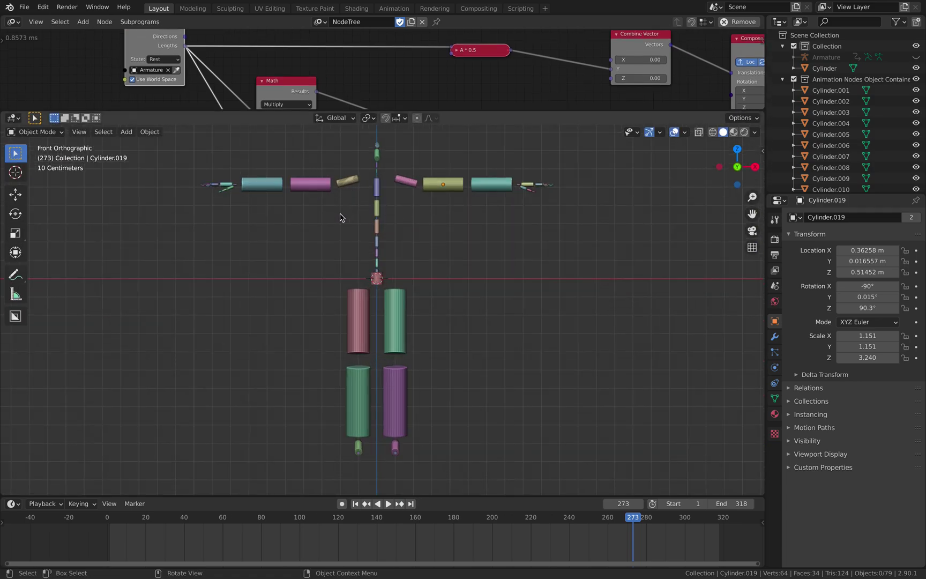
{"action": "middle_click_drag", "start_coordinate": [388, 346], "coordinate": [452, 328]}
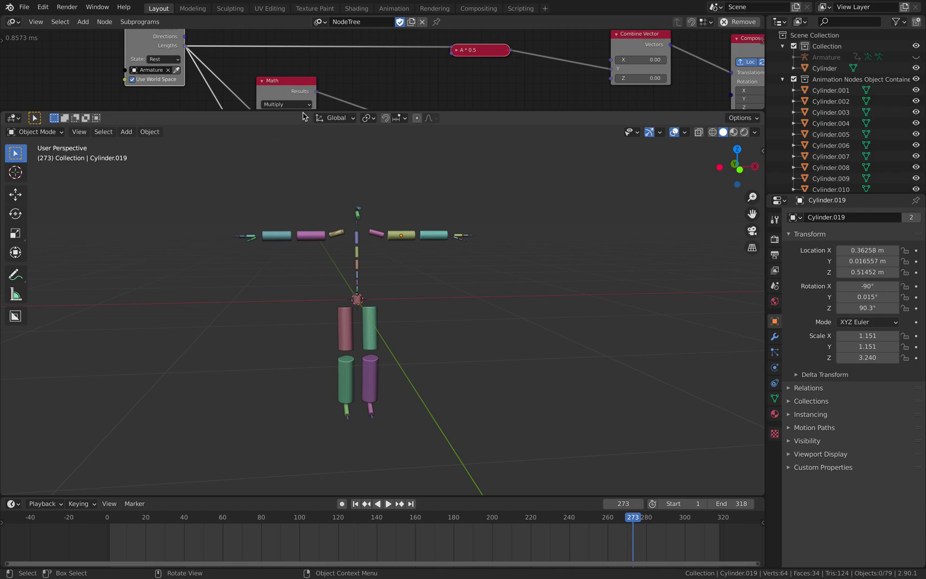
Set the lower Math node's B multiplier to 3.01
{"action": "left_click_drag", "start_coordinate": [303, 112], "coordinate": [302, 195]}
{"action": "middle_click_drag", "start_coordinate": [313, 161], "coordinate": [302, 105]}
{"action": "mouse_move", "coordinate": [296, 127]}
{"action": "left_mouse_down"}
{"action": "mouse_move", "coordinate": [343, 127]}
{"action": "mouse_move", "coordinate": [281, 127]}
{"action": "left_mouse_up"}
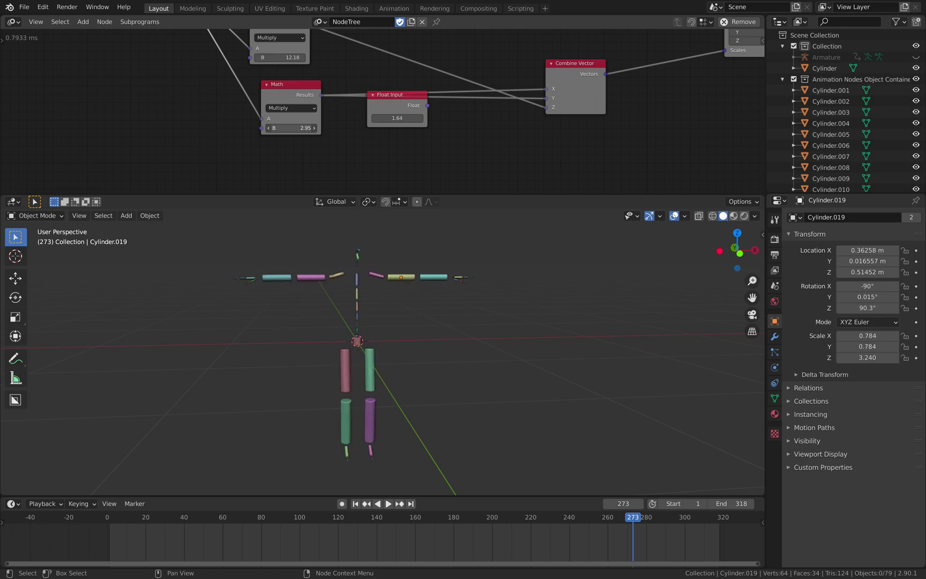
Connect the Float Input to the lower Combine Vector's X and Y in place of the Math results, and set it to 1.52
{"action": "middle_click_drag", "start_coordinate": [395, 98], "coordinate": [358, 144]}
{"action": "left_click_drag", "start_coordinate": [367, 144], "coordinate": [429, 163]}
{"action": "left_click_drag", "start_coordinate": [507, 138], "coordinate": [509, 146]}
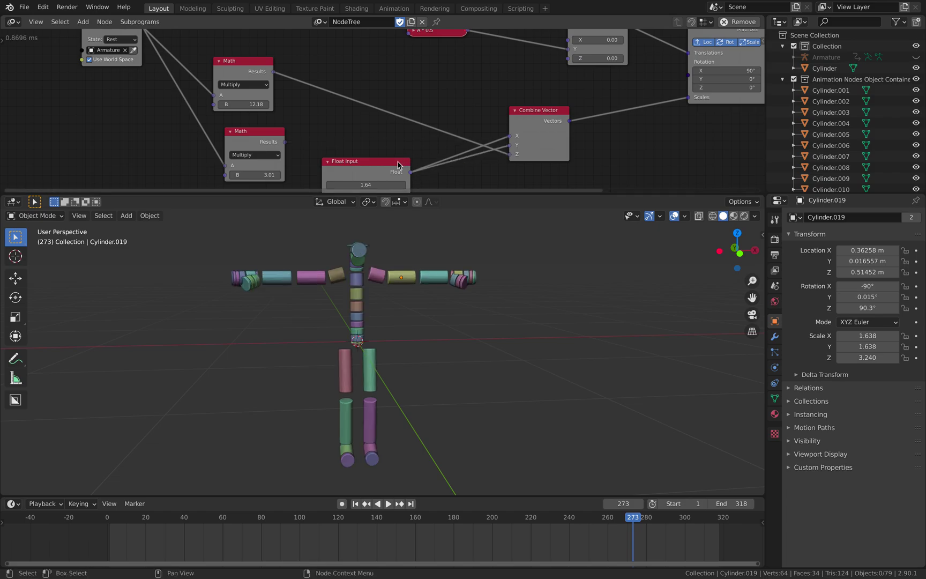
{"action": "left_click_drag", "start_coordinate": [377, 161], "coordinate": [373, 140]}
{"action": "middle_click_drag", "start_coordinate": [379, 115], "coordinate": [371, 99]}
{"action": "mouse_move", "coordinate": [343, 146]}
{"action": "left_mouse_down"}
{"action": "mouse_move", "coordinate": [320, 146]}
{"action": "mouse_move", "coordinate": [337, 147]}
{"action": "left_mouse_up"}
Set the upper Math node's B multiplier to 24.12 to lengthen the cylinders
{"action": "middle_click_drag", "start_coordinate": [276, 80], "coordinate": [268, 97]}
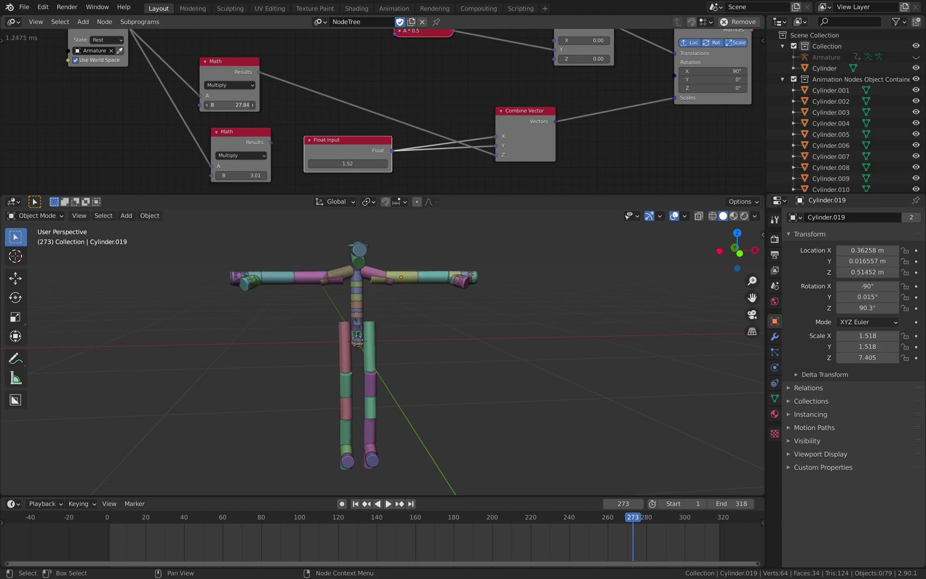
{"action": "middle_click_drag", "start_coordinate": [292, 231], "coordinate": [312, 247]}
{"action": "scroll", "coordinate": [406, 276], "scroll_direction": "down", "scroll_amount": 3}
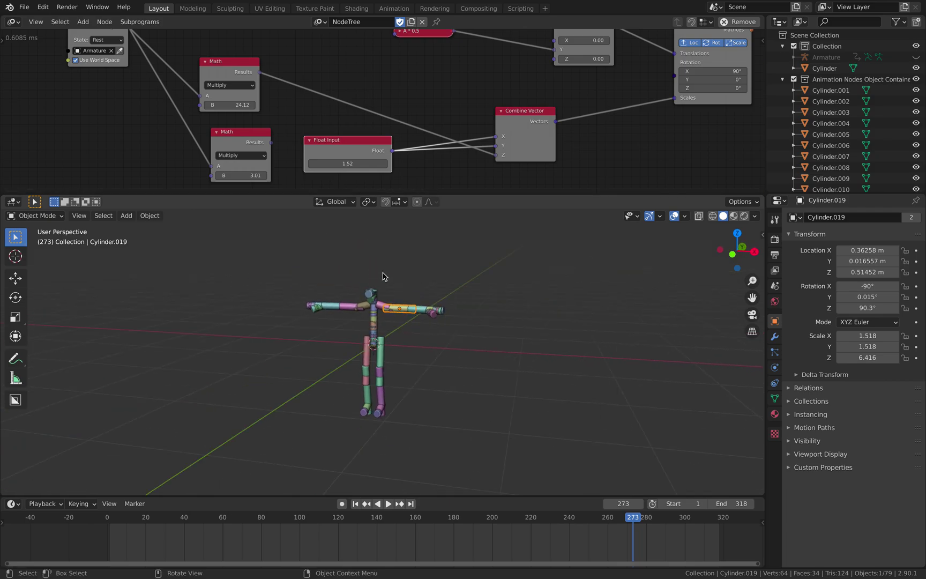
Duplicate all the cylinders and place the copy about 2.3 m away along the X axis
{"action": "key", "text": "a"}
{"action": "key", "text": "shift+d"}
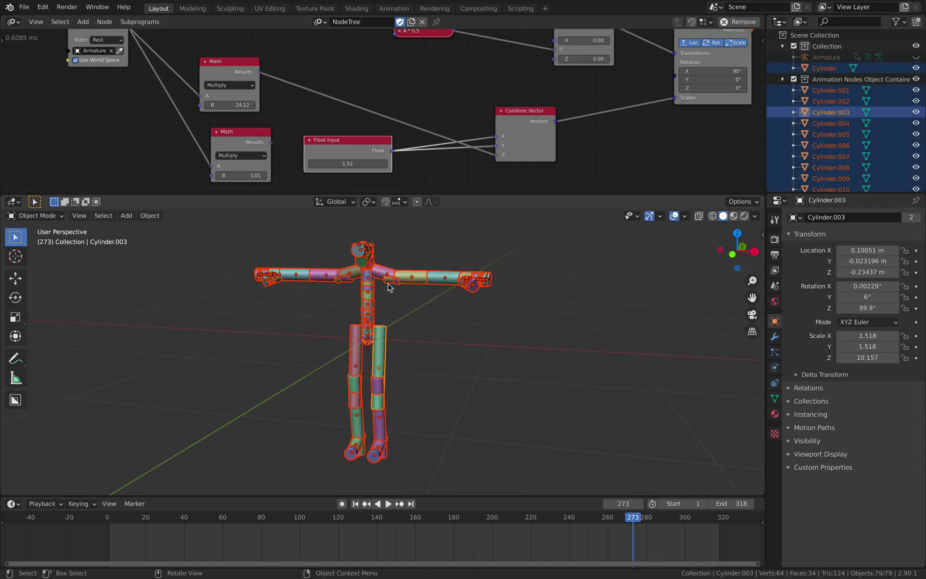
{"action": "key", "text": "x"}
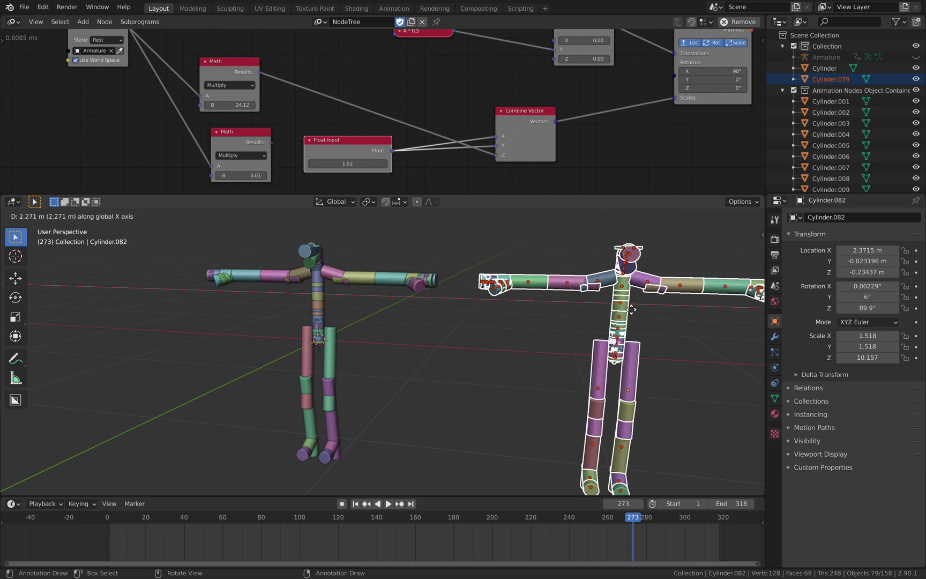
{"action": "left_click", "coordinate": [642, 288]}
{"action": "middle_click_drag", "start_coordinate": [643, 288], "coordinate": [490, 293], "text": "shift"}
Join the duplicated cylinders into one mesh, add a Remesh modifier in Voxel mode and lower its voxel size
{"action": "left_click", "coordinate": [547, 294], "text": "shift"}
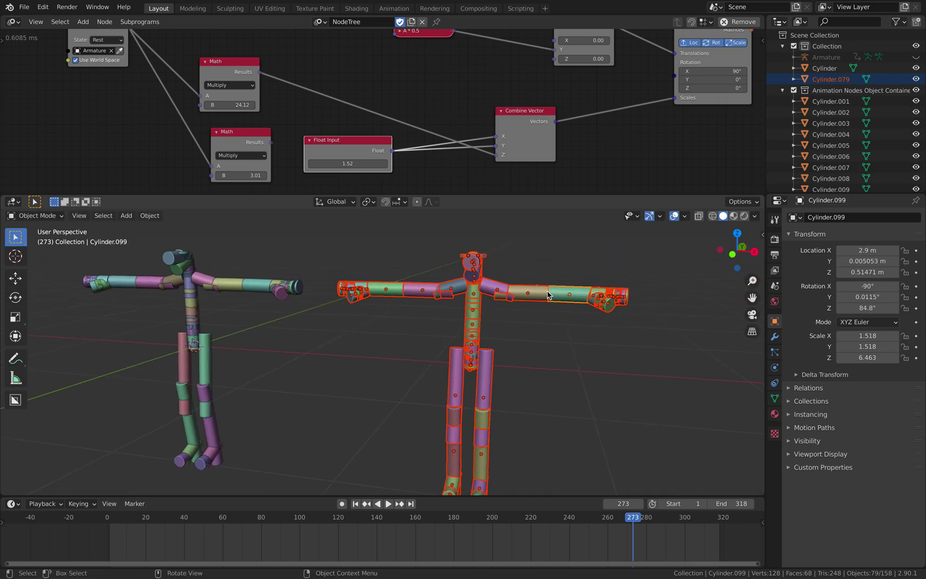
{"action": "key", "text": "ctrl+j"}
{"action": "left_click", "coordinate": [775, 336]}
{"action": "left_click", "coordinate": [809, 217]}
{"action": "left_click", "coordinate": [702, 351]}
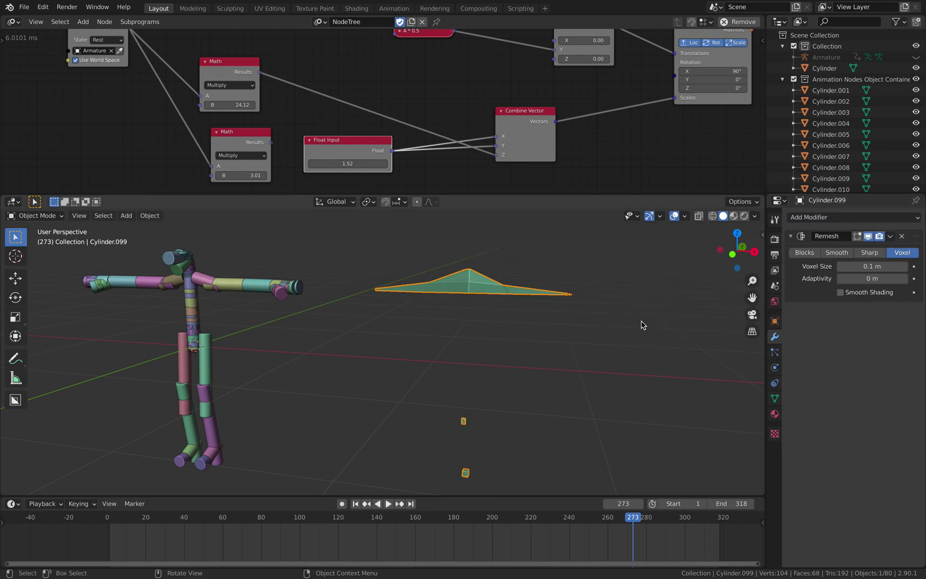
{"action": "mouse_move", "coordinate": [872, 267]}
{"action": "left_mouse_down"}
{"action": "mouse_move", "coordinate": [881, 266]}
{"action": "mouse_move", "coordinate": [863, 266]}
{"action": "left_mouse_up"}
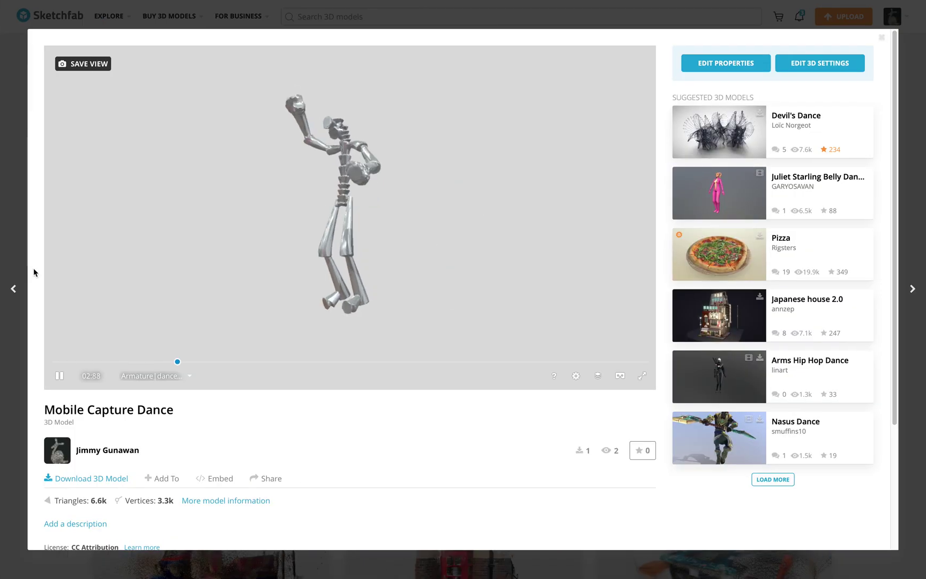
Orbit the animated Mobile Capture Dance model on Sketchfab to examine it
{"action": "left_click_drag", "start_coordinate": [422, 197], "coordinate": [354, 181]}
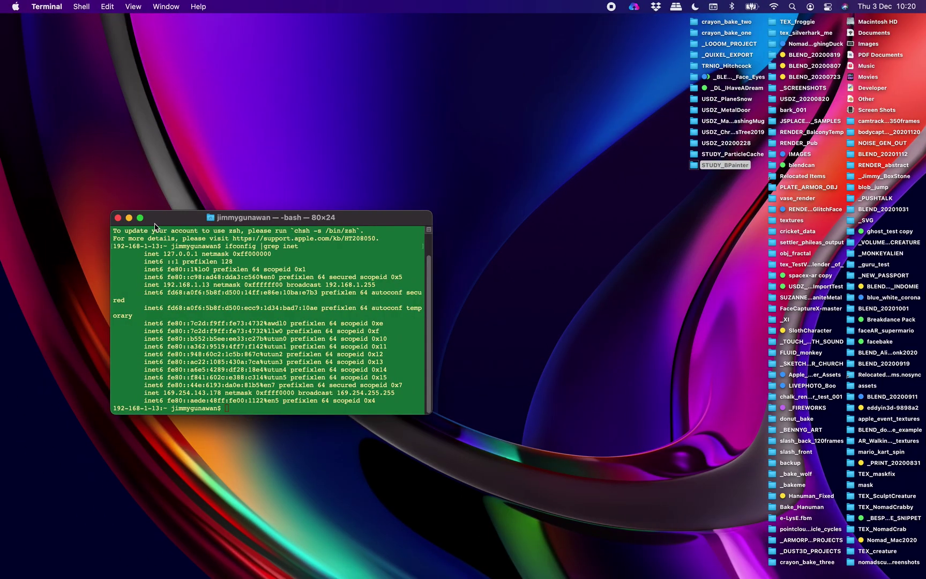
Close the Terminal window that is running Blender and terminate its process
{"action": "left_click_drag", "start_coordinate": [153, 218], "coordinate": [224, 184]}
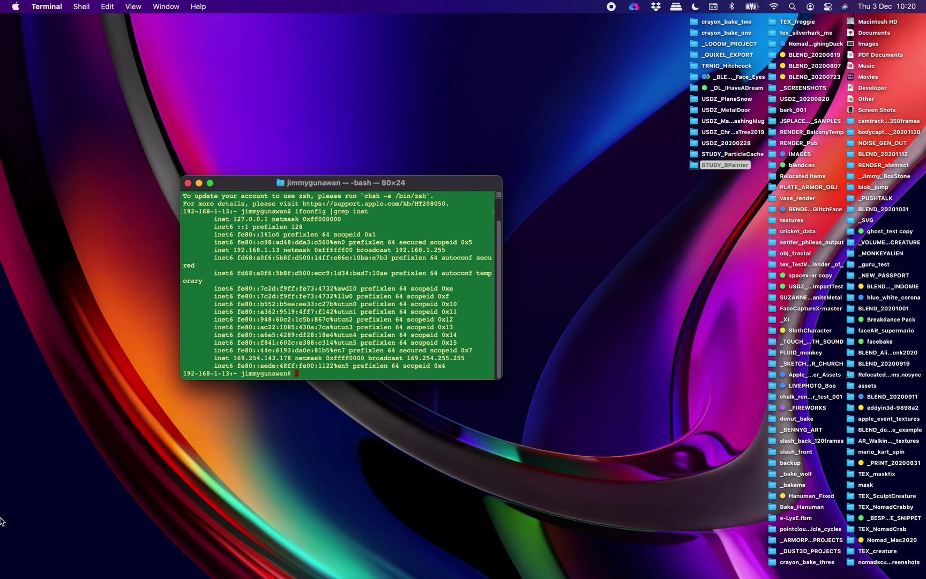
{"action": "left_click", "coordinate": [20, 561]}
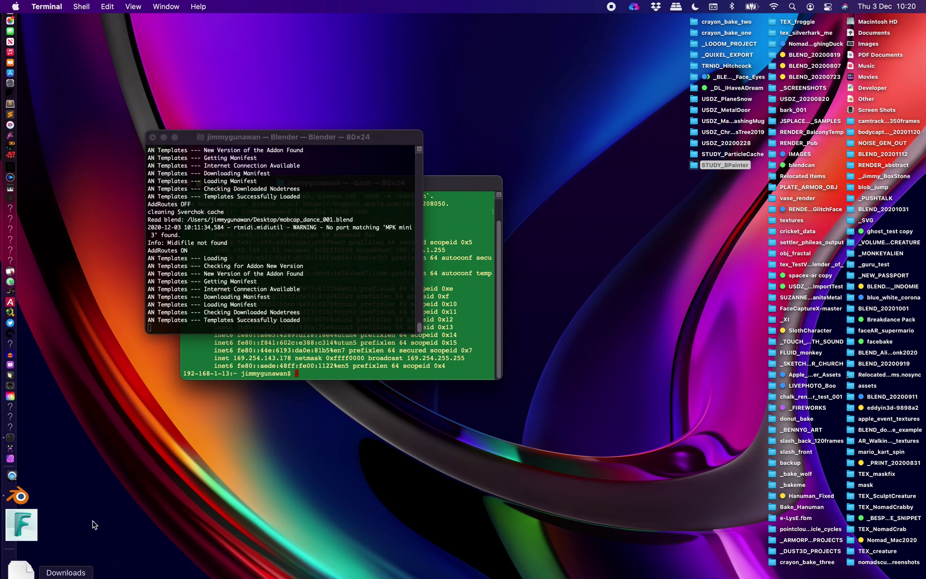
{"action": "left_click", "coordinate": [152, 137]}
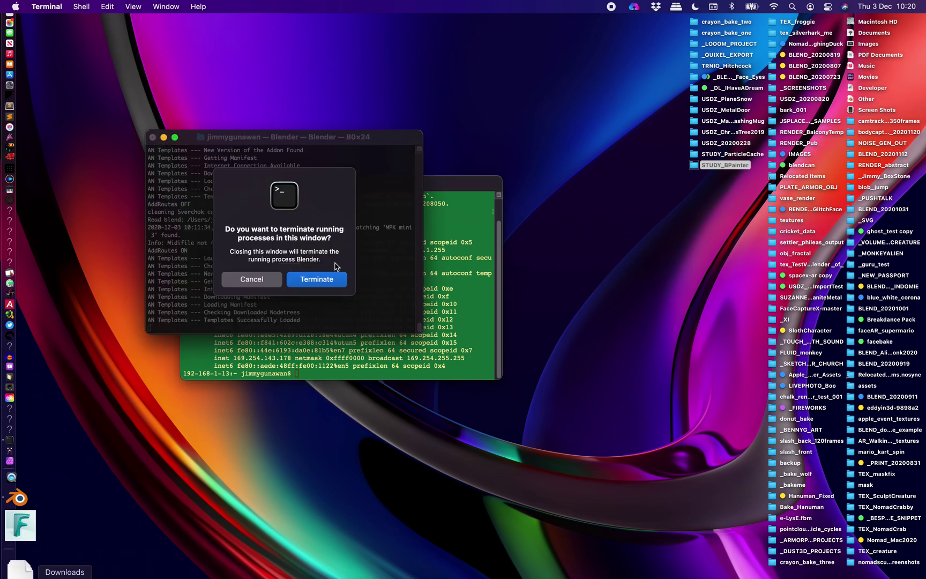
{"action": "key", "text": "Return"}
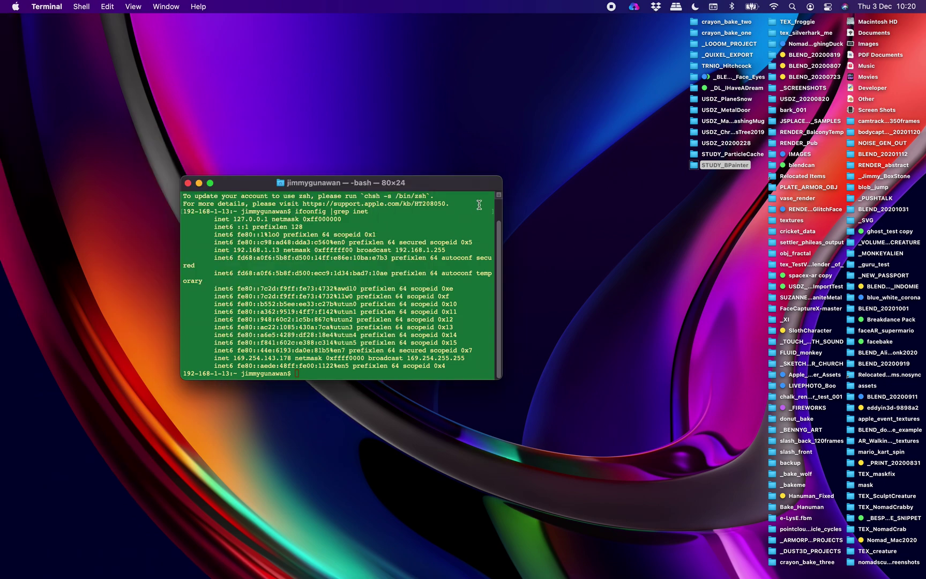
Open the Desktop folder in a widened Finder window and launch Blender from there
{"action": "left_click", "coordinate": [695, 144]}
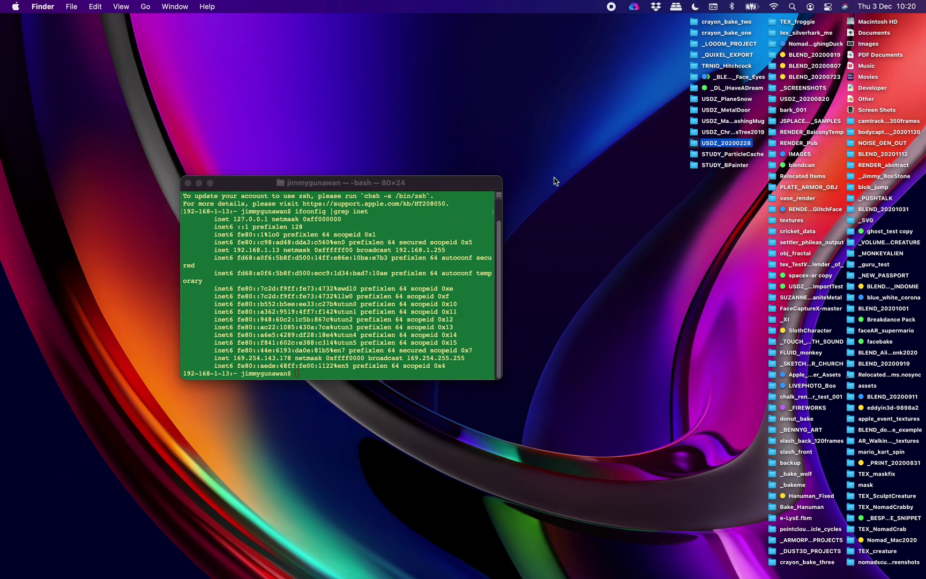
{"action": "key", "text": "ctrl+Right"}
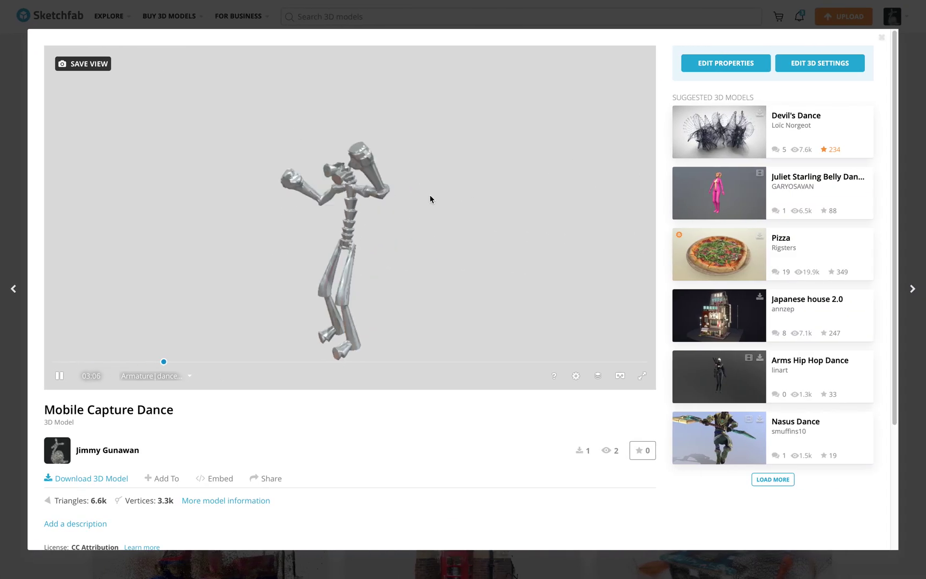
{"action": "key", "text": "ctrl+Left"}
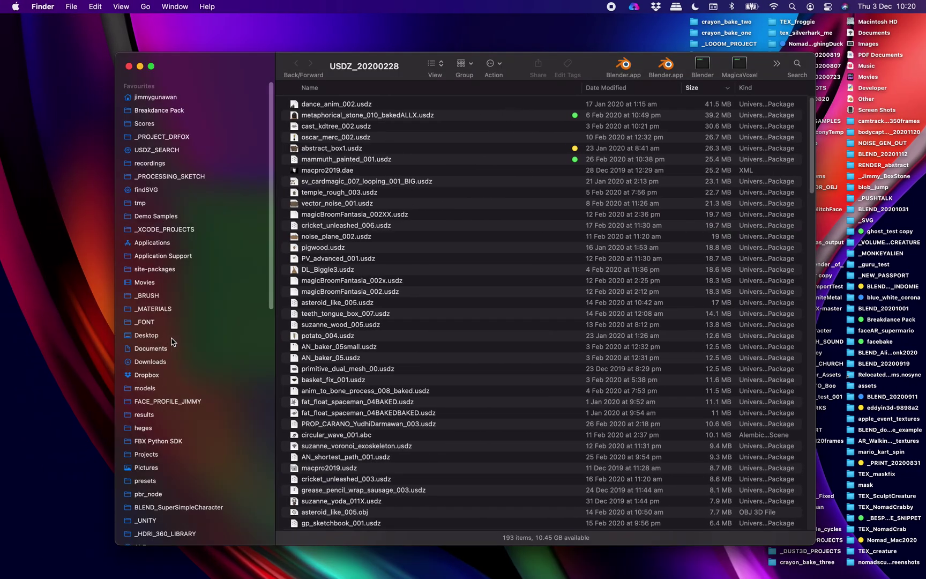
{"action": "left_click", "coordinate": [172, 339]}
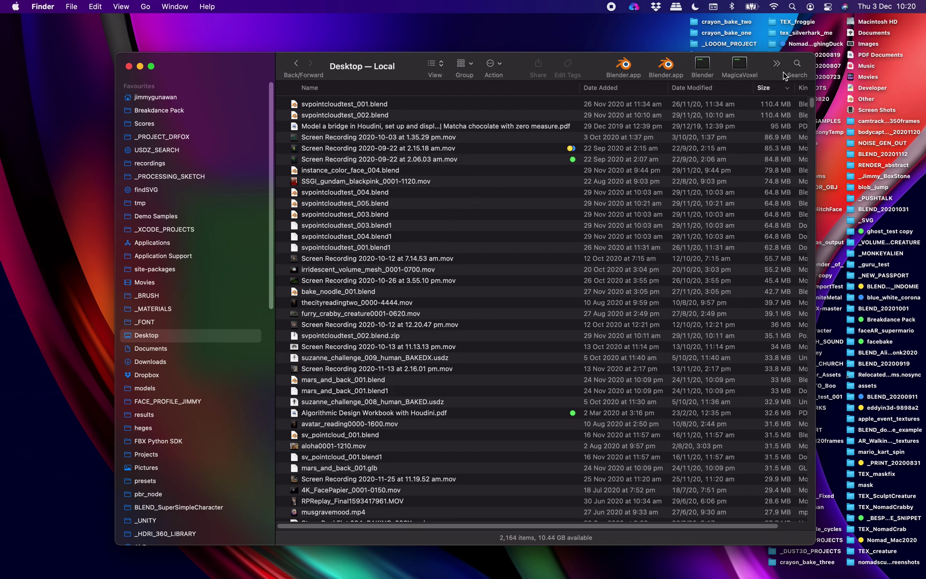
{"action": "left_click_drag", "start_coordinate": [814, 57], "coordinate": [833, 56]}
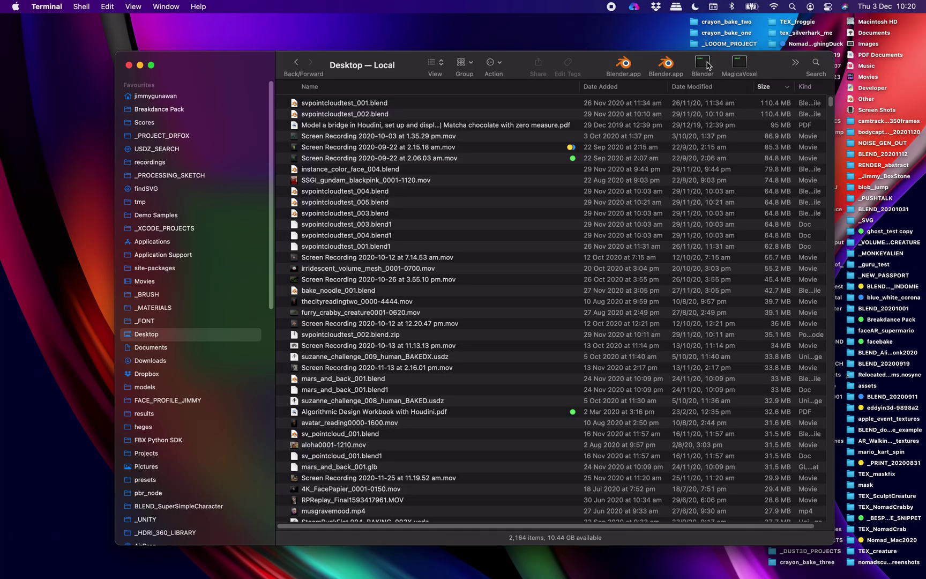
Return to the Mobile Capture Dance model on Sketchfab and orbit it while Blender starts
{"action": "key", "text": "ctrl+Right"}
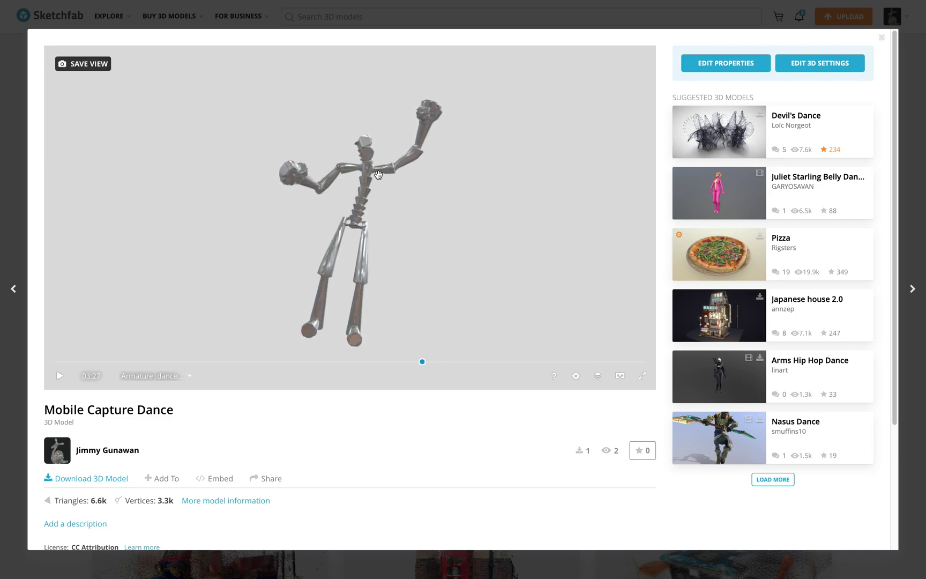
{"action": "key", "text": "ctrl+Left"}
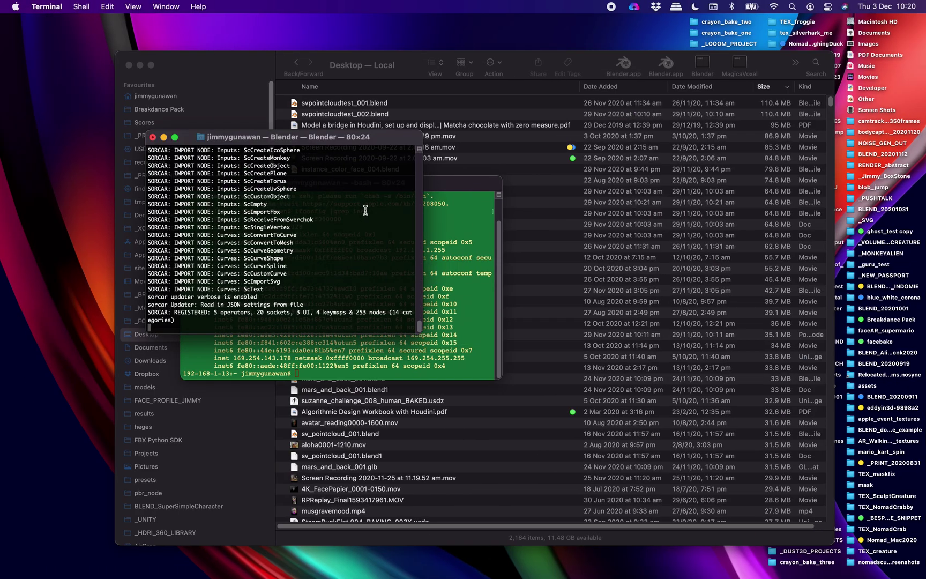
{"action": "key", "text": "ctrl+Right"}
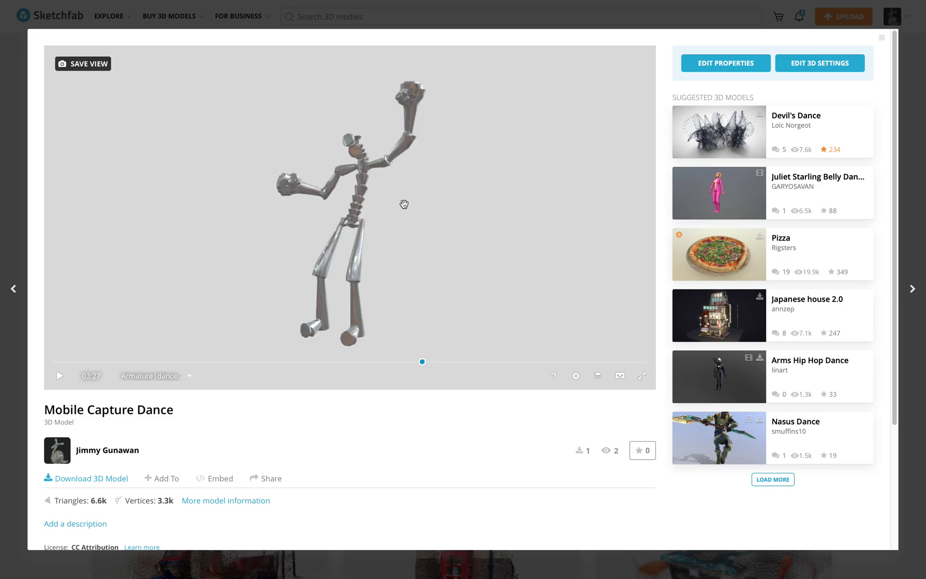
{"action": "left_click_drag", "start_coordinate": [392, 205], "coordinate": [396, 203]}
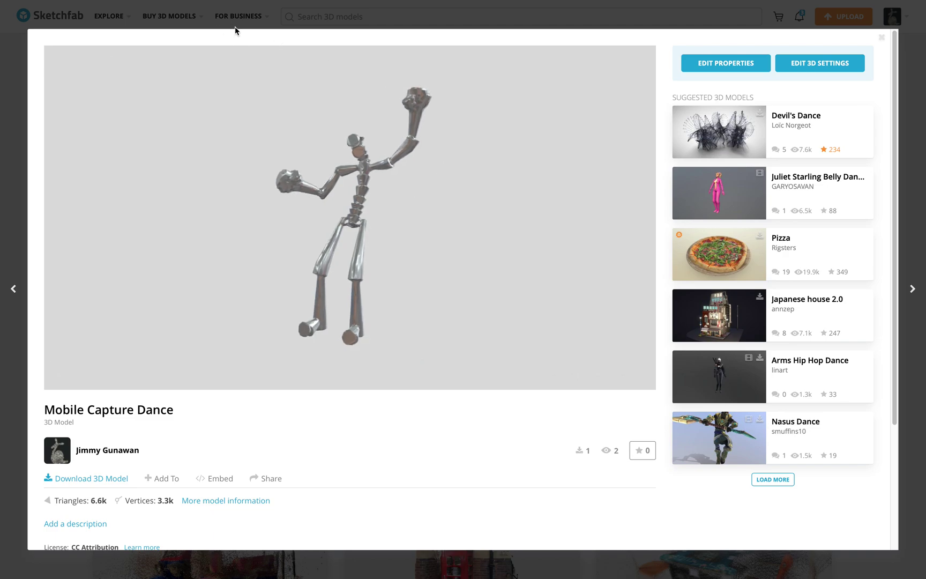
Switch back to Blender and dismiss the splash screen
{"action": "key", "text": "ctrl+Left"}
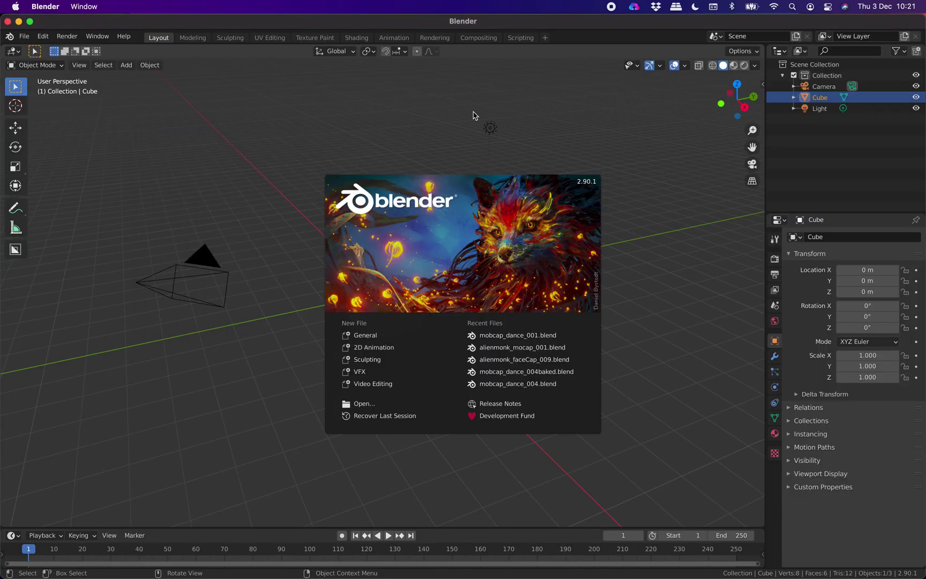
{"action": "left_click", "coordinate": [402, 100]}
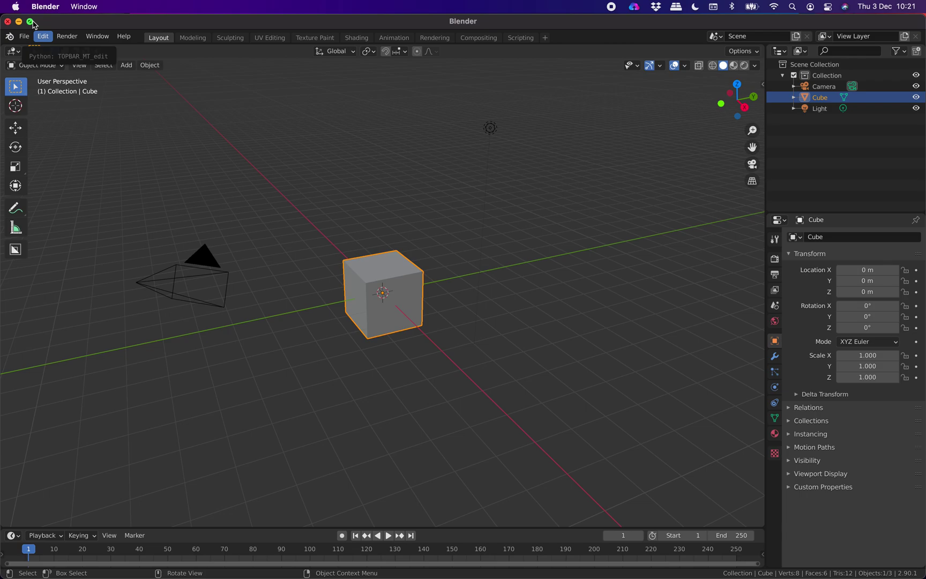
Make the Blender window full screen and open the recent file mobcap_dance_001.blend with the cylinder node setup
{"action": "left_click", "coordinate": [31, 22]}
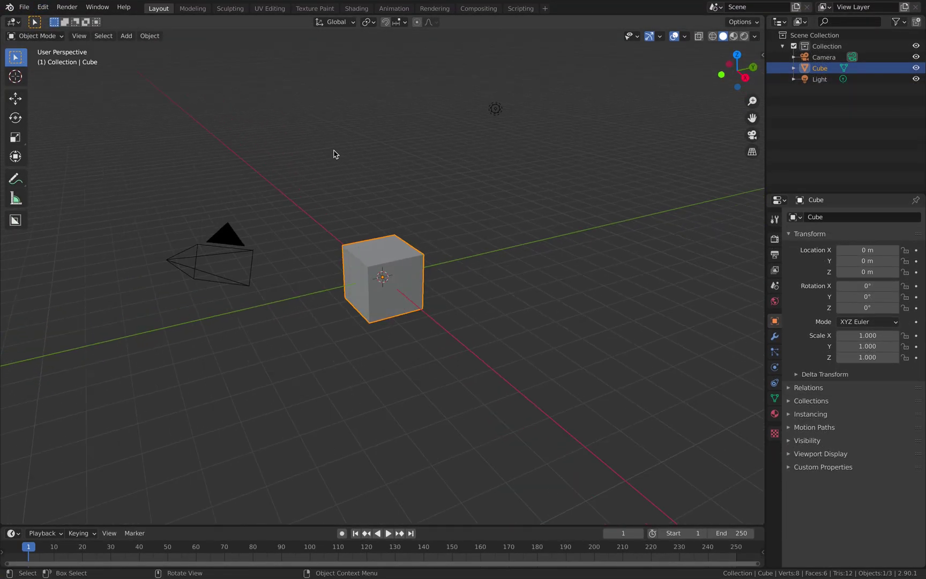
{"action": "left_click", "coordinate": [24, 6]}
{"action": "mouse_move", "coordinate": [65, 41]}
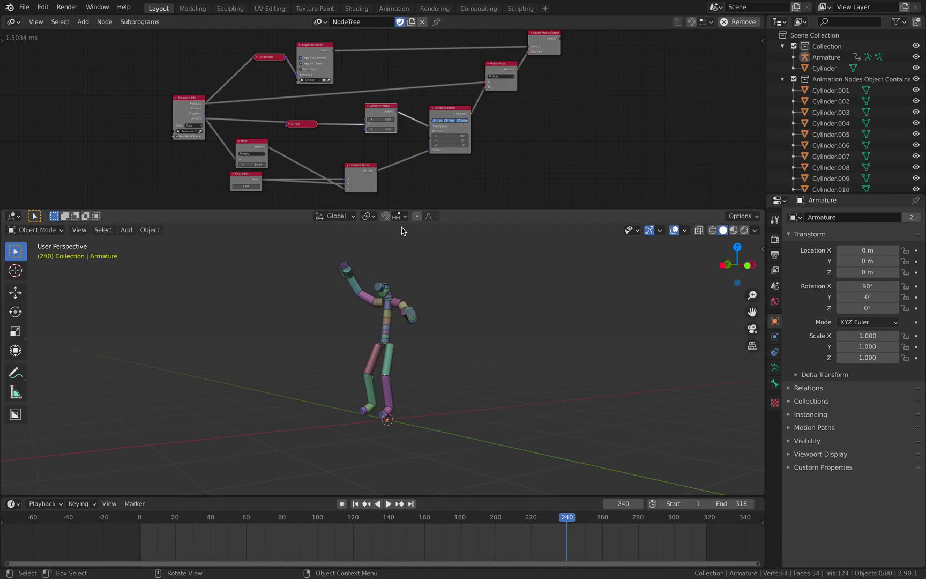
Open the recent file mobcap_dance_004baked.blend and enlarge the 3D viewport for a closer view of the metallic CONEMESH figure
{"action": "left_click", "coordinate": [24, 6]}
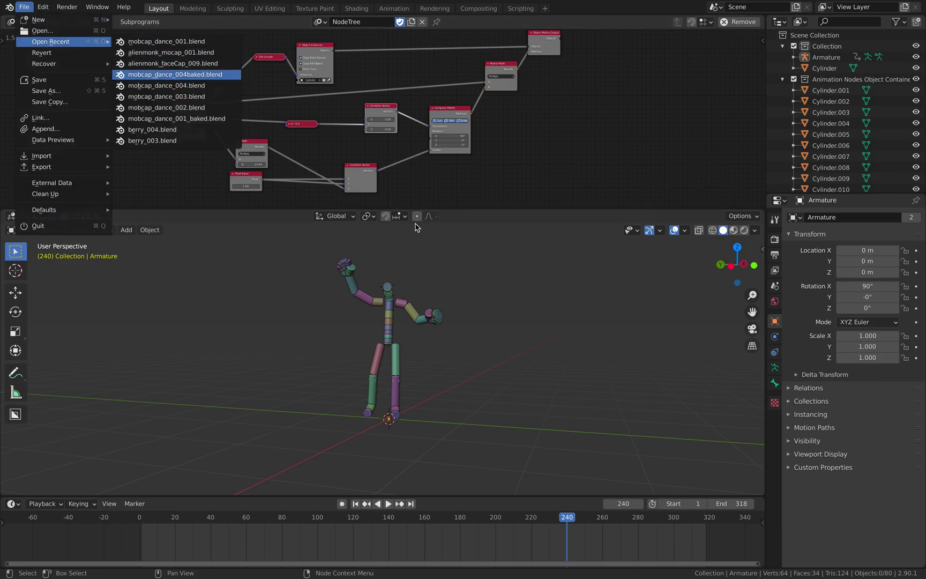
{"action": "key", "text": "Return"}
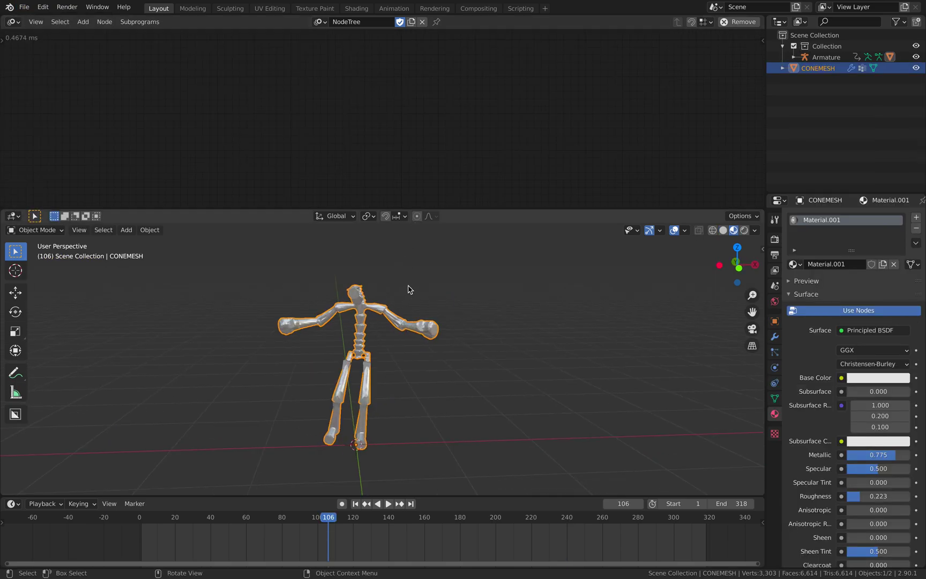
{"action": "scroll", "coordinate": [412, 286], "scroll_direction": "up", "scroll_amount": 5}
{"action": "left_click", "coordinate": [418, 285]}
{"action": "left_click_drag", "start_coordinate": [455, 209], "coordinate": [445, 134]}
{"action": "middle_click_drag", "start_coordinate": [436, 201], "coordinate": [479, 263]}
{"action": "scroll", "coordinate": [407, 208], "scroll_direction": "down", "scroll_amount": 3}
{"action": "middle_click_drag", "start_coordinate": [440, 183], "coordinate": [377, 236]}
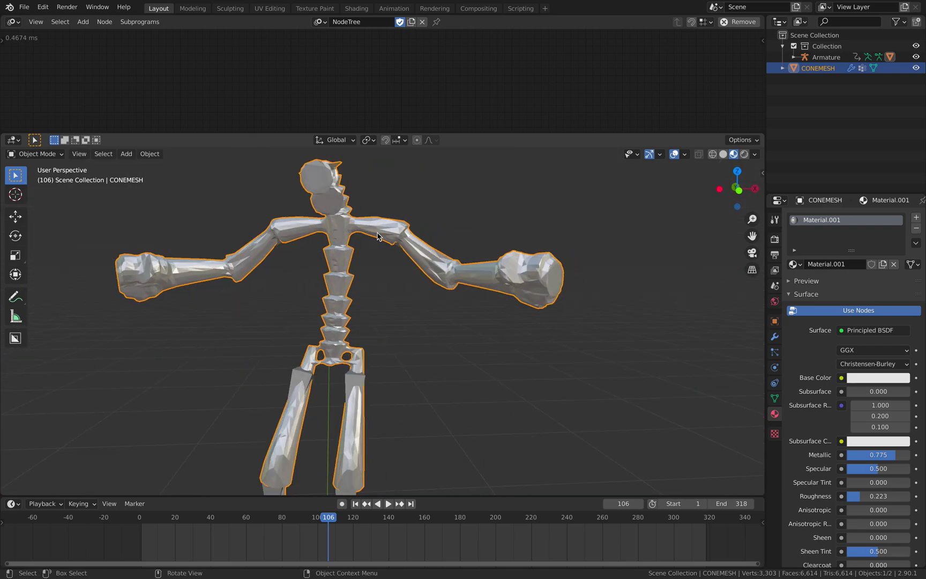
Play the baked dance animation briefly and stop it at frame 124
{"action": "key", "text": "space"}
{"action": "key", "text": "space"}
{"action": "key", "text": "alt+a"}
{"action": "left_click", "coordinate": [377, 238]}
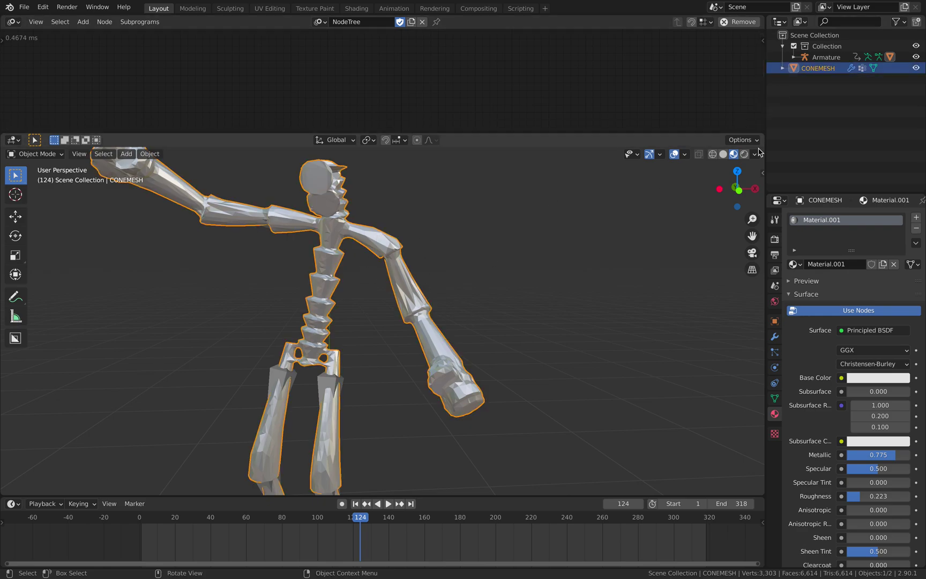
Hide the Armature in the scene and deselect the CONEMESH figure
{"action": "left_click", "coordinate": [916, 57]}
{"action": "middle_click_drag", "start_coordinate": [578, 237], "coordinate": [540, 241]}
{"action": "left_click", "coordinate": [589, 249]}
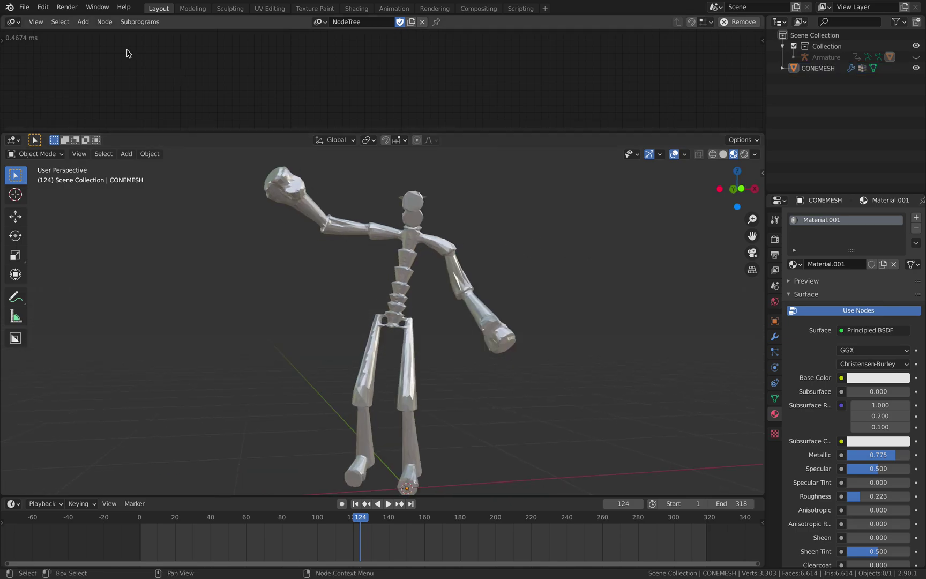
{"action": "left_click", "coordinate": [24, 6]}
{"action": "mouse_move", "coordinate": [78, 166]}
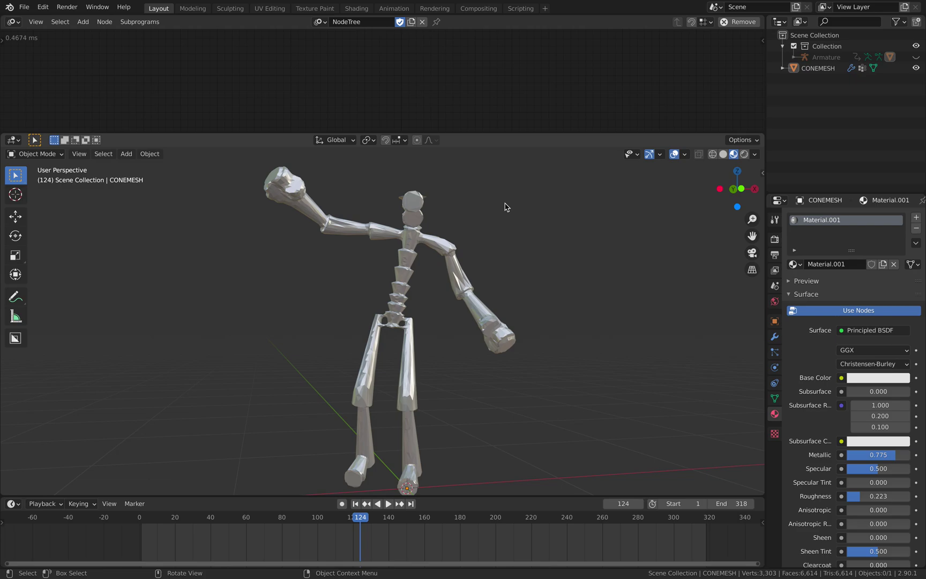
Play the CONEMESH dance animation in intervals and examine the figure from several angles, stopping at frame 145
{"action": "middle_click_drag", "start_coordinate": [501, 204], "coordinate": [429, 408]}
{"action": "key", "text": "space"}
{"action": "key", "text": "space"}
{"action": "key", "text": "space"}
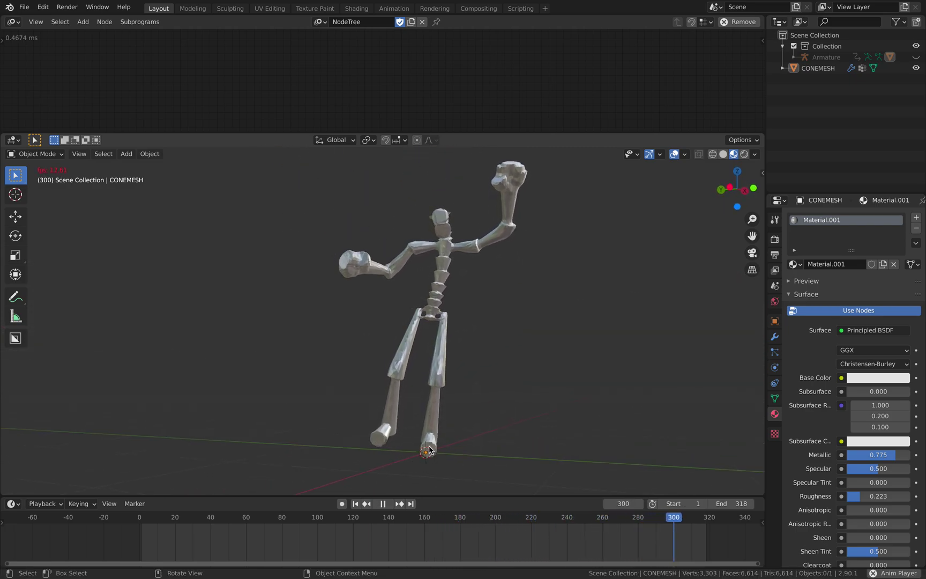
{"action": "middle_click_drag", "start_coordinate": [459, 444], "coordinate": [384, 429]}
{"action": "key", "text": "space"}
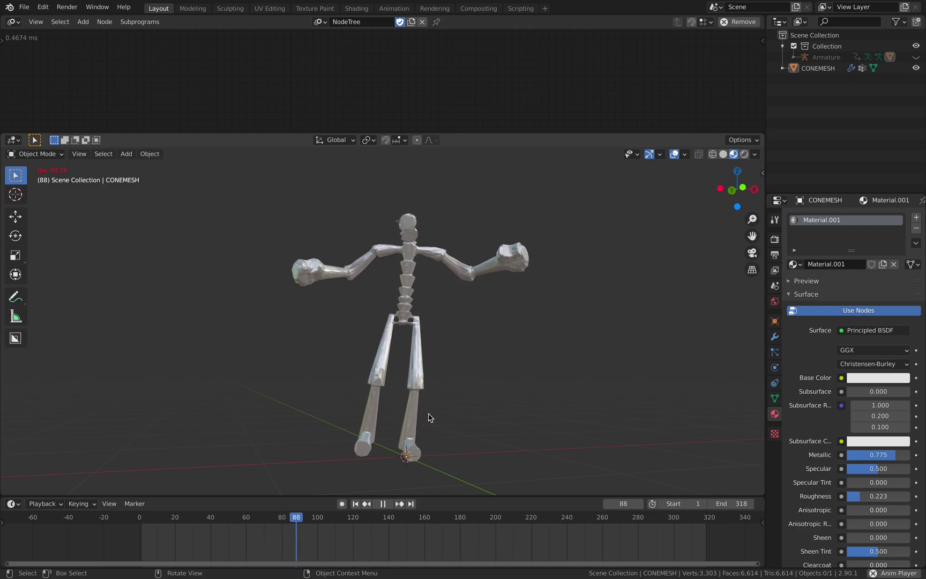
{"action": "key", "text": "space"}
{"action": "middle_click_drag", "start_coordinate": [437, 407], "coordinate": [426, 432]}
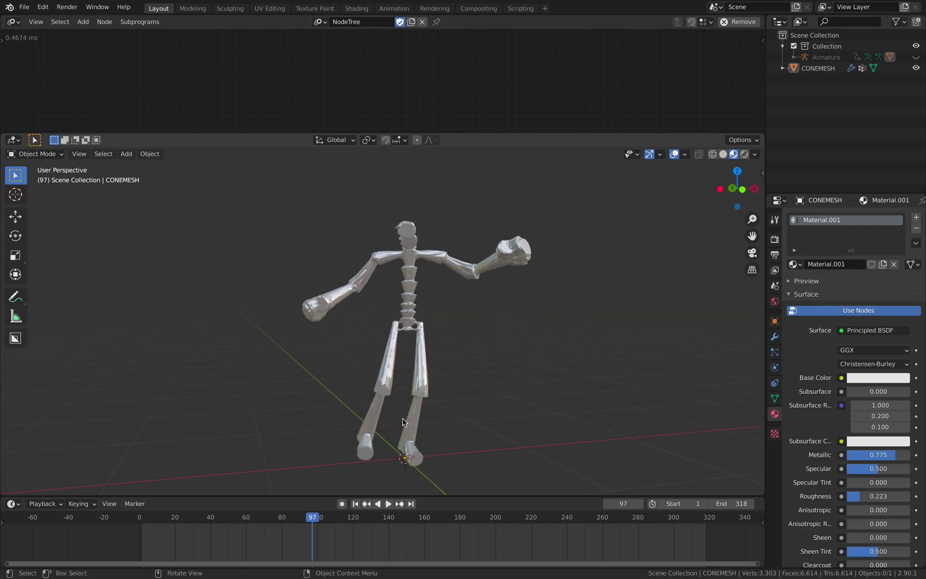
{"action": "key", "text": "space"}
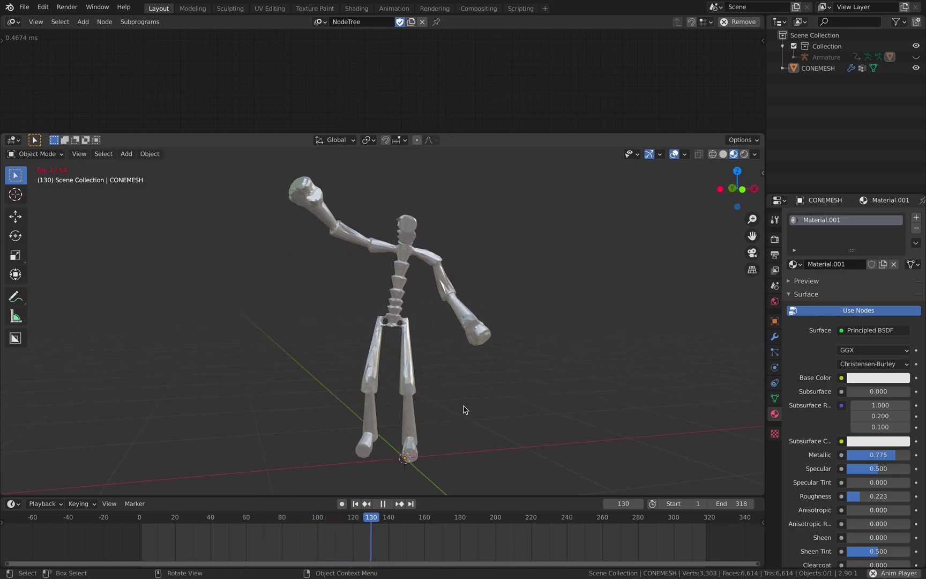
{"action": "key", "text": "space"}
{"action": "middle_click_drag", "start_coordinate": [441, 405], "coordinate": [432, 407]}
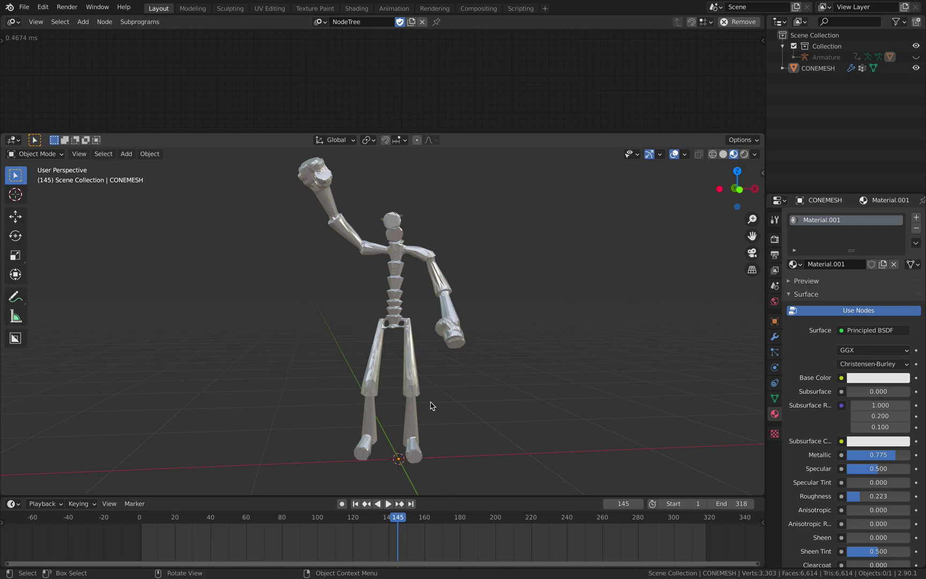
Bring up the file browser for opening another project, discarding the unsaved changes to mobcap_dance_004baked
{"action": "left_click", "coordinate": [24, 7]}
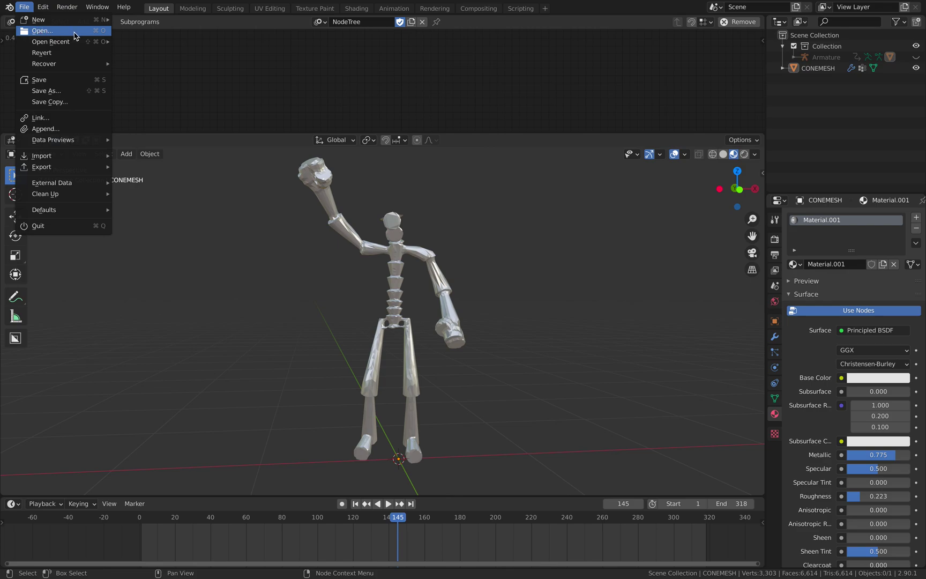
{"action": "mouse_move", "coordinate": [483, 335]}
{"action": "middle_mouse_down"}
{"action": "mouse_move", "coordinate": [646, 339]}
{"action": "mouse_move", "coordinate": [474, 339]}
{"action": "middle_mouse_up"}
{"action": "left_click", "coordinate": [25, 8]}
{"action": "left_click", "coordinate": [35, 32]}
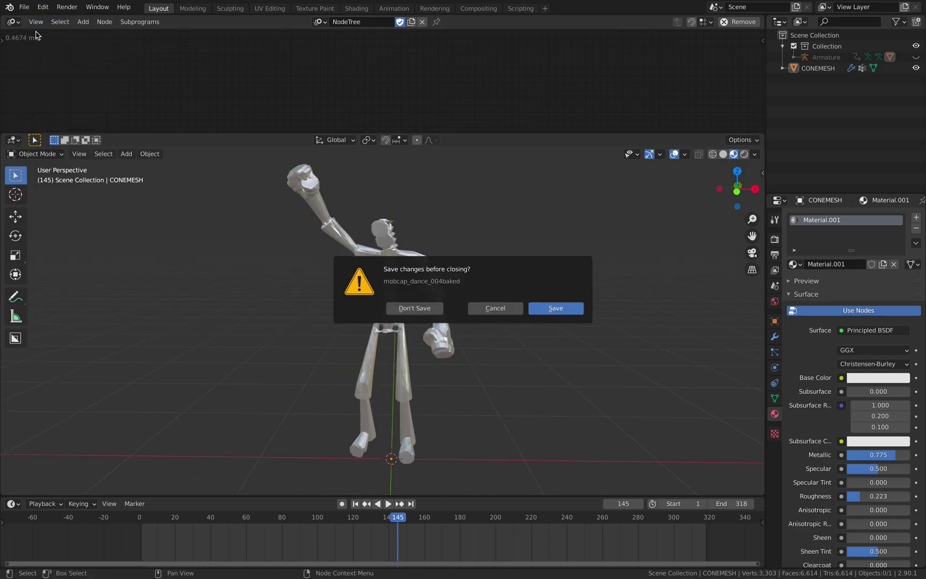
{"action": "left_click", "coordinate": [435, 310]}
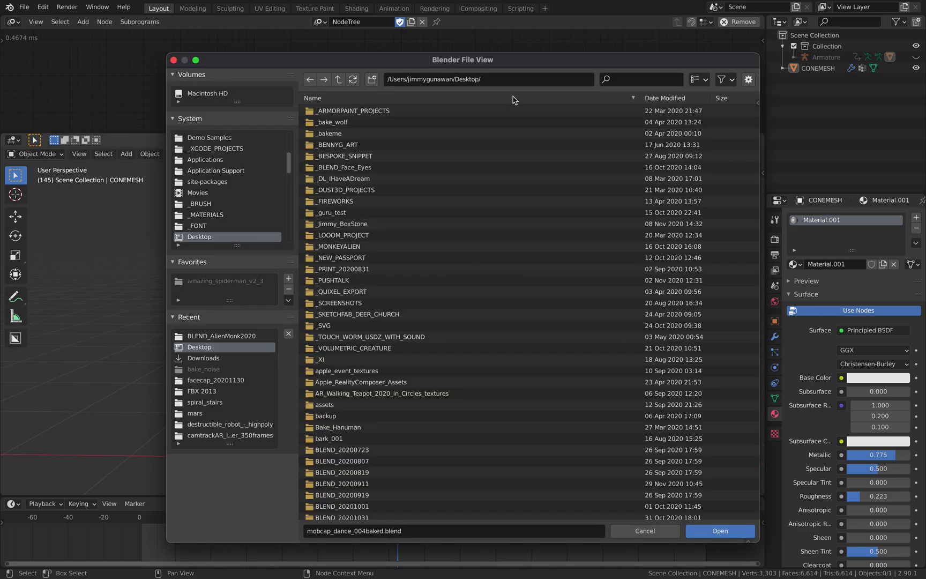
Browse the Desktop folder's files sorted by name and open the project containing the motion-capture rig
{"action": "left_click", "coordinate": [513, 99]}
{"action": "left_click", "coordinate": [507, 203]}
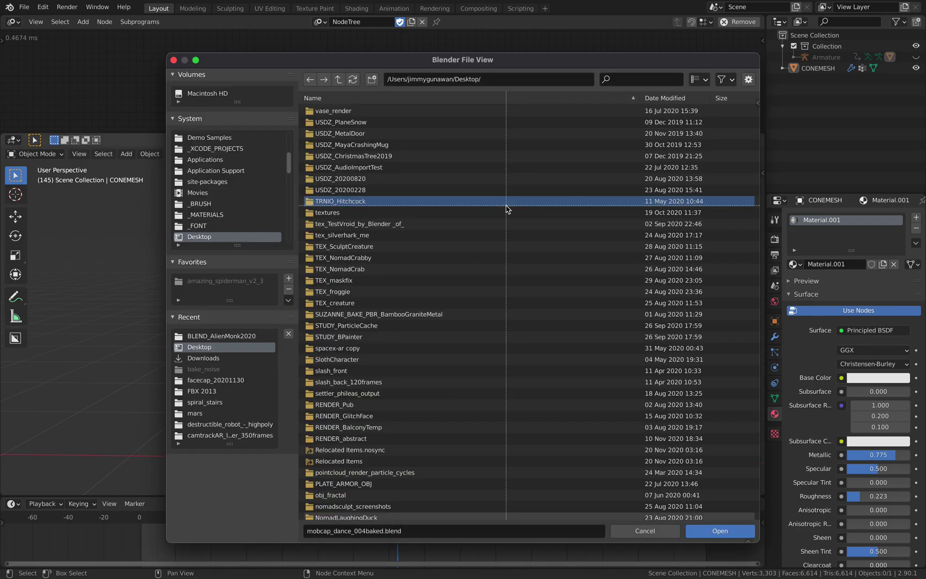
{"action": "left_click_drag", "start_coordinate": [755, 144], "coordinate": [757, 305]}
{"action": "left_click", "coordinate": [349, 98]}
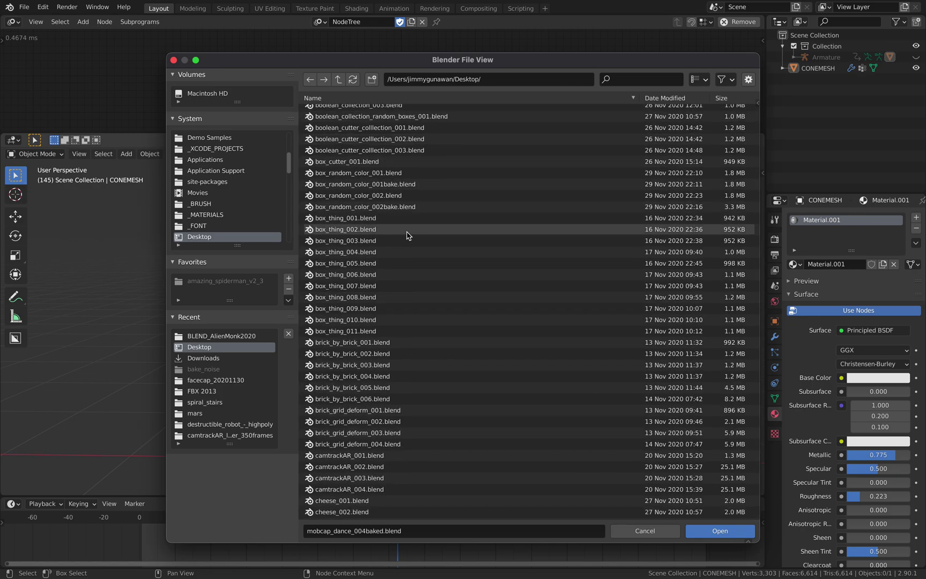
{"action": "scroll", "coordinate": [394, 236], "scroll_direction": "up", "scroll_amount": 5}
{"action": "left_click", "coordinate": [410, 225]}
{"action": "left_click", "coordinate": [742, 534]}
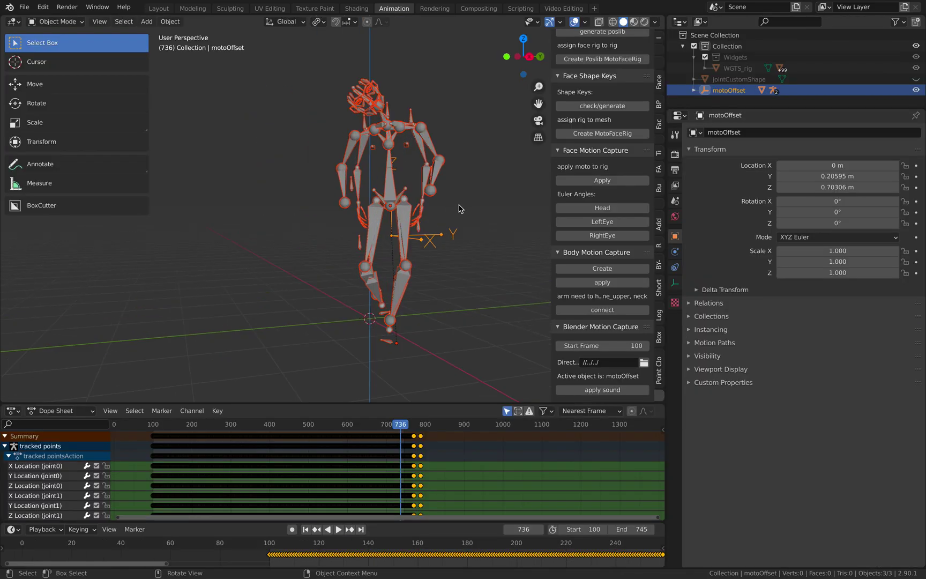
Hide the viewport sidebar, clear the selection and review the captured skeleton motion up to frame 455
{"action": "key", "text": "n"}
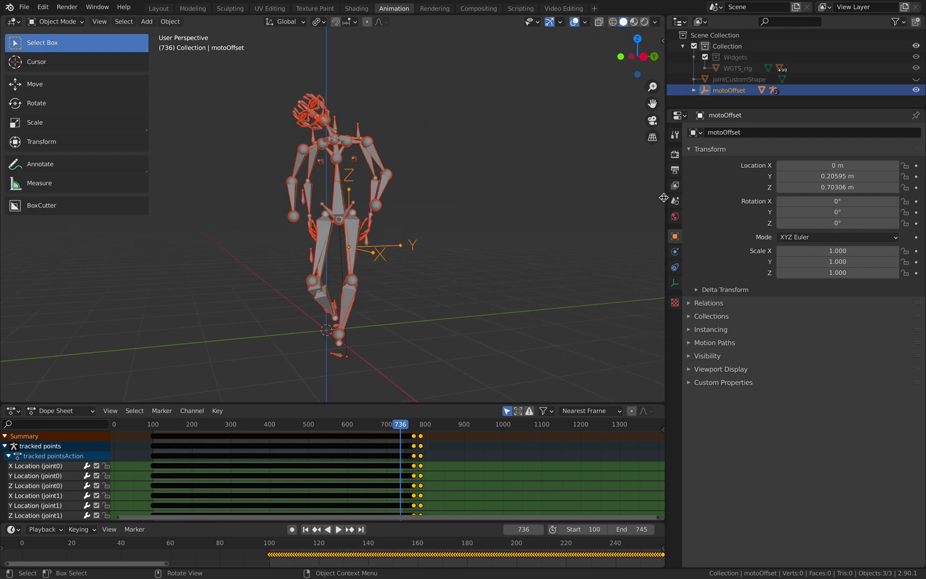
{"action": "left_click", "coordinate": [492, 188]}
{"action": "key", "text": "space"}
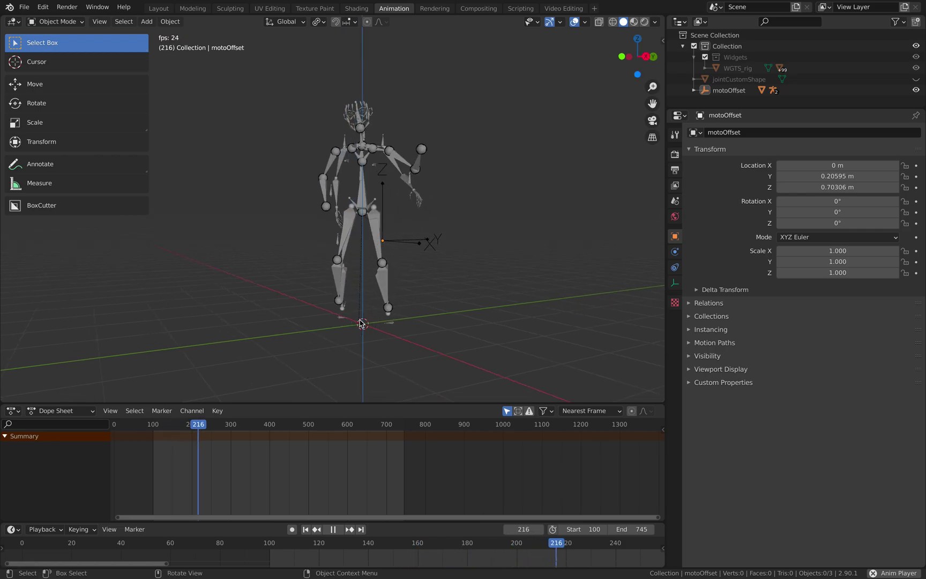
{"action": "scroll", "coordinate": [386, 261], "scroll_direction": "up", "scroll_amount": 2}
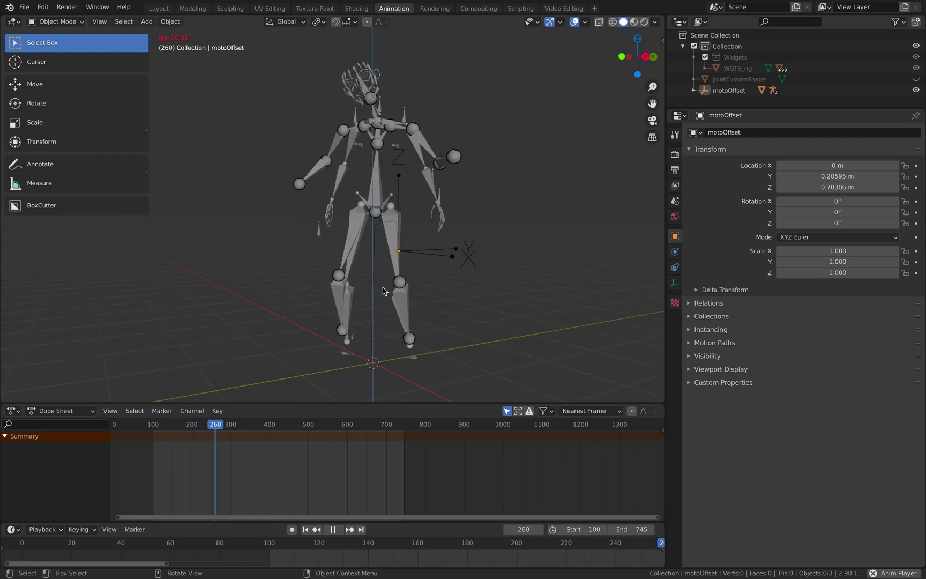
{"action": "left_click_drag", "start_coordinate": [236, 425], "coordinate": [303, 416]}
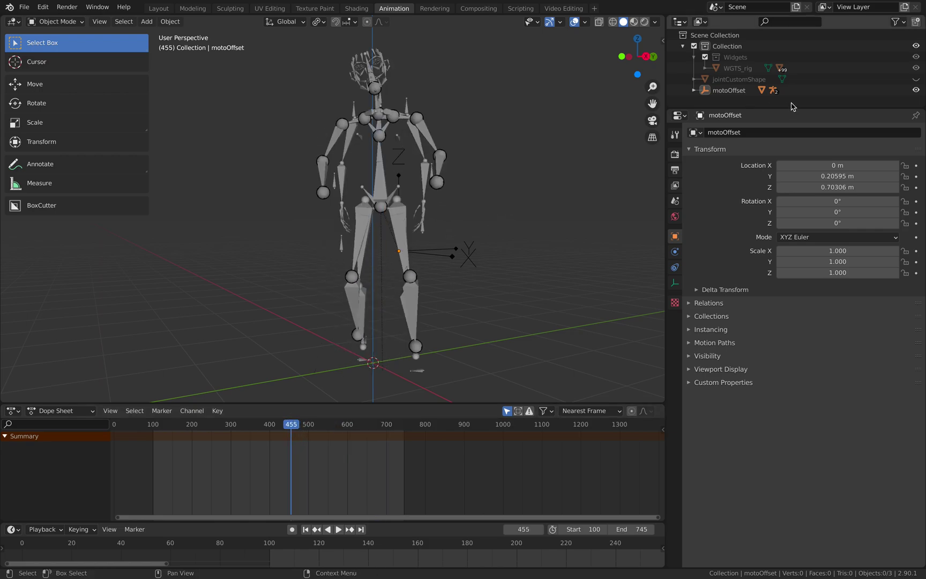
Try to move the metarig armature away from the tracked skeleton
{"action": "left_click", "coordinate": [742, 80]}
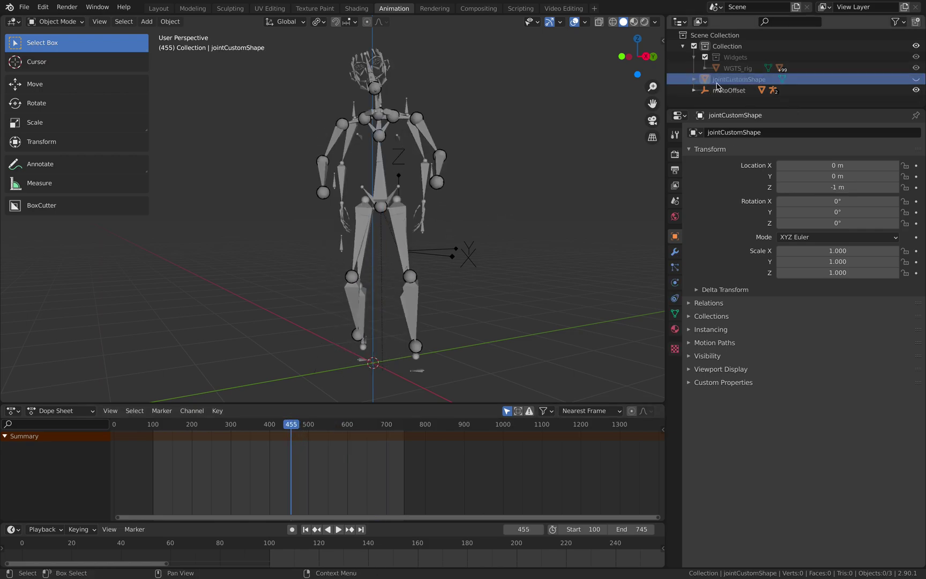
{"action": "left_click", "coordinate": [391, 209]}
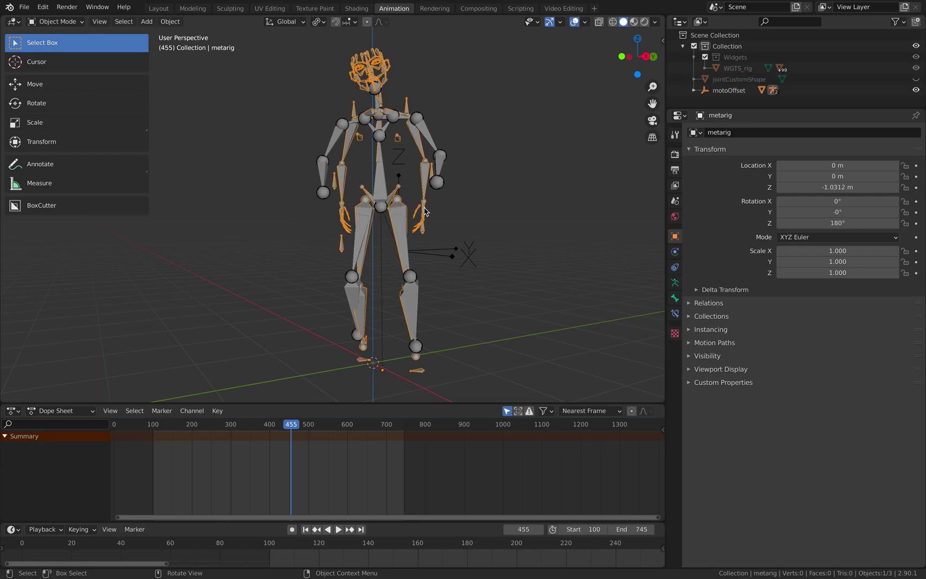
{"action": "key", "text": "g"}
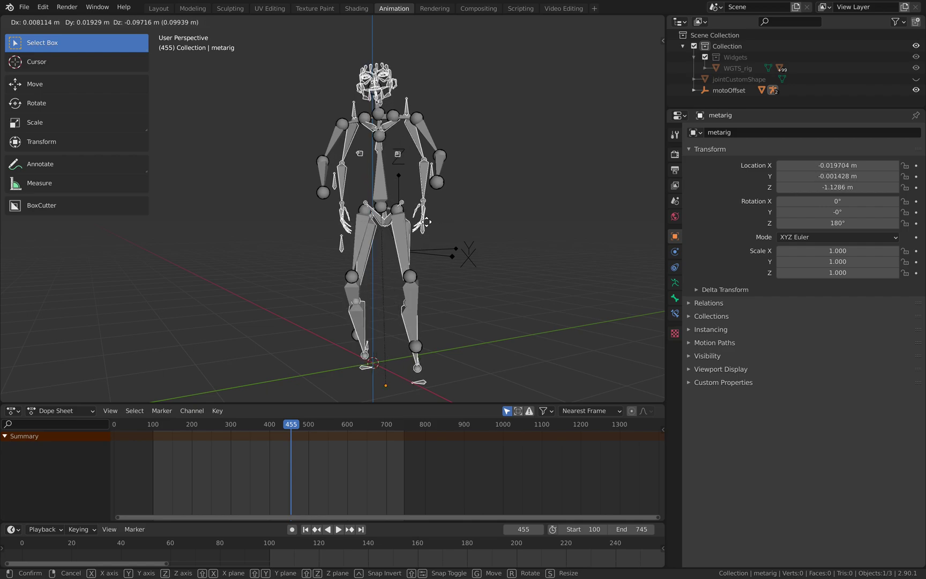
{"action": "key", "text": "Escape"}
Select the tracked points armature and play its motion while viewing it from several angles, stopping at frame 501
{"action": "left_click", "coordinate": [414, 276]}
{"action": "middle_click_drag", "start_coordinate": [414, 276], "coordinate": [388, 138]}
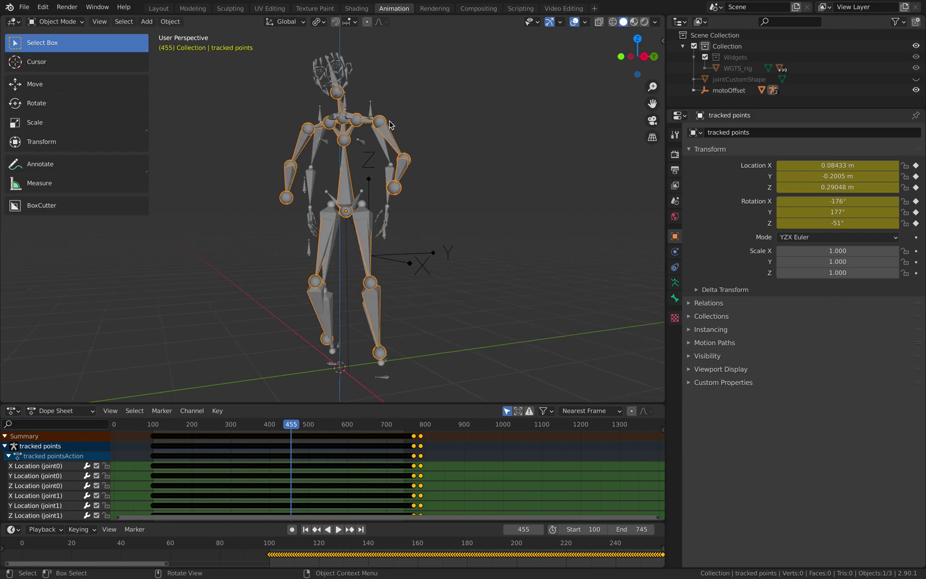
{"action": "key", "text": "space"}
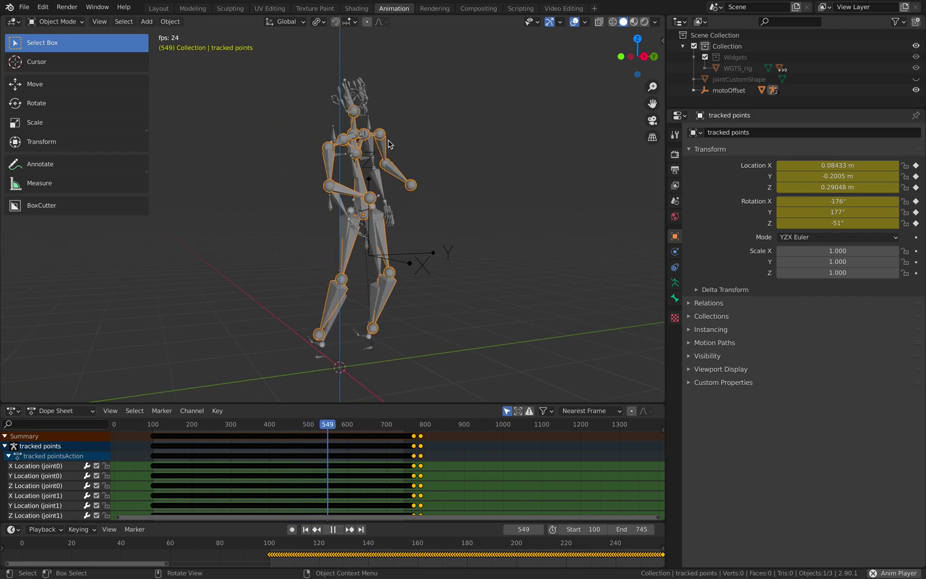
{"action": "middle_click_drag", "start_coordinate": [382, 150], "coordinate": [417, 160]}
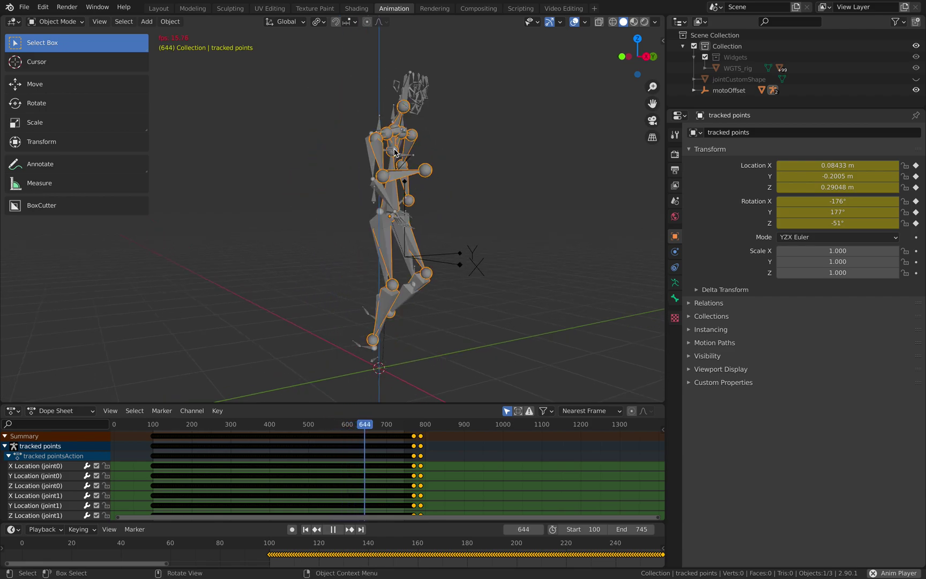
{"action": "middle_click_drag", "start_coordinate": [413, 172], "coordinate": [349, 243]}
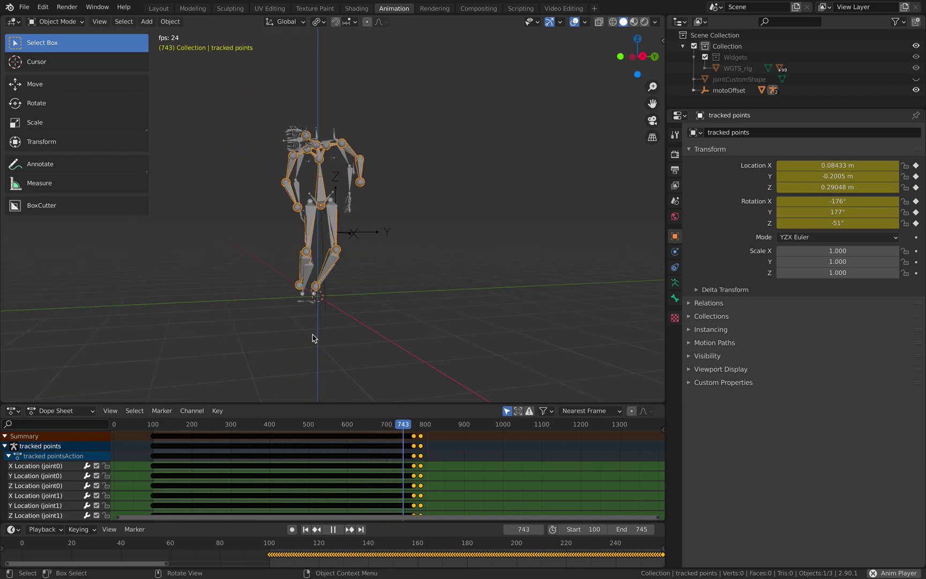
{"action": "middle_click_drag", "start_coordinate": [341, 271], "coordinate": [333, 299]}
{"action": "scroll", "coordinate": [343, 335], "scroll_direction": "up", "scroll_amount": 2}
{"action": "left_click_drag", "start_coordinate": [189, 424], "coordinate": [303, 377]}
{"action": "scroll", "coordinate": [370, 334], "scroll_direction": "down", "scroll_amount": 2}
{"action": "key", "text": "space"}
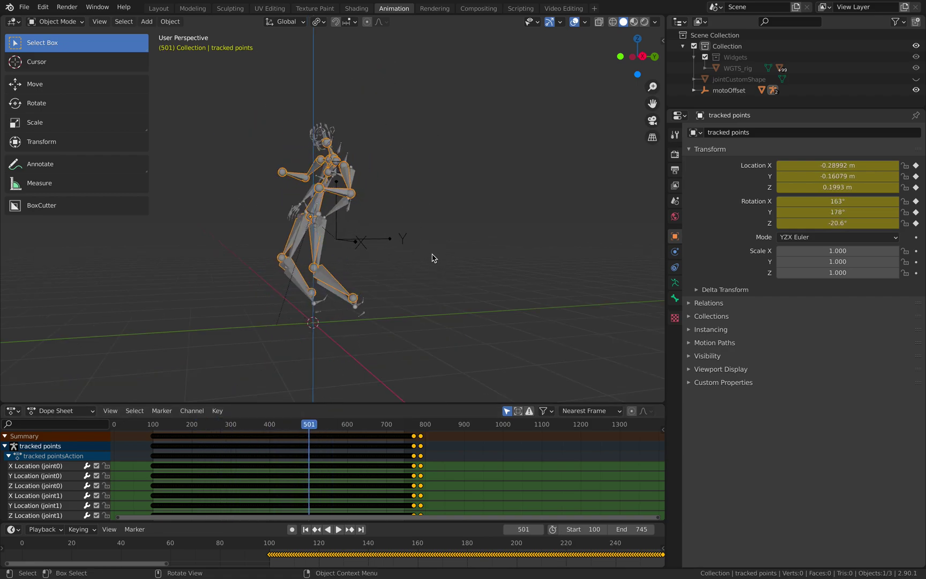
Examine the tracked points pose from another angle and scrub the motion back to frame 343
{"action": "middle_click_drag", "start_coordinate": [432, 259], "coordinate": [439, 259]}
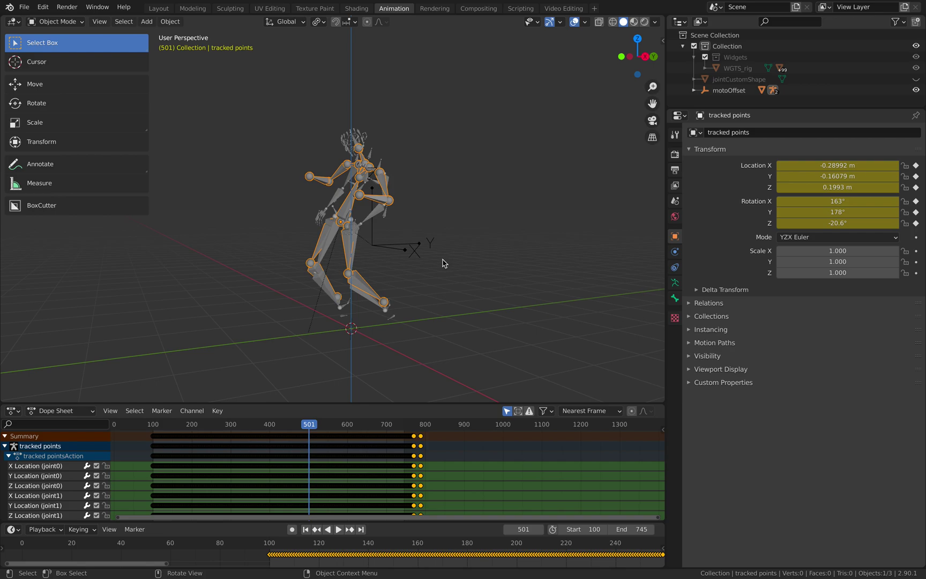
{"action": "scroll", "coordinate": [445, 264], "scroll_direction": "up", "scroll_amount": 1}
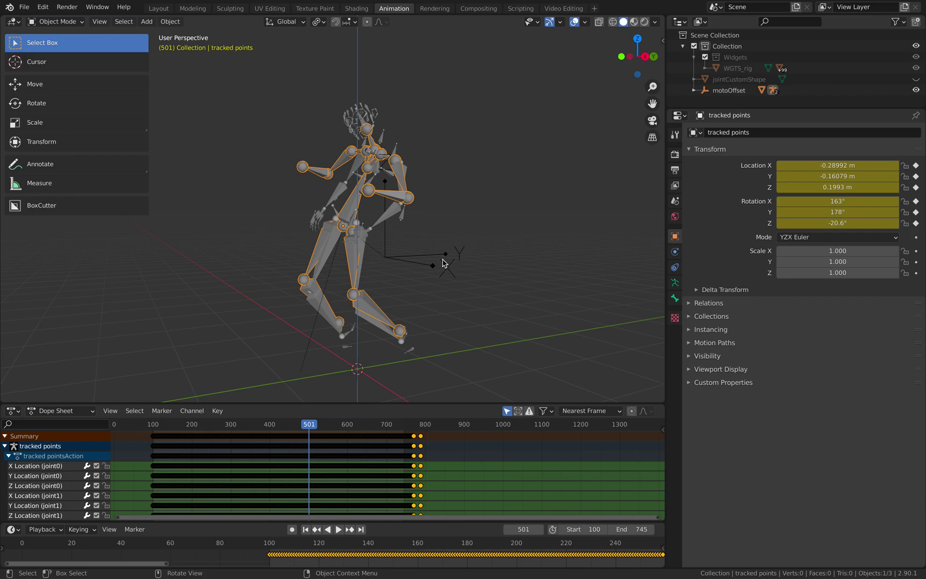
{"action": "scroll", "coordinate": [444, 263], "scroll_direction": "down", "scroll_amount": 2}
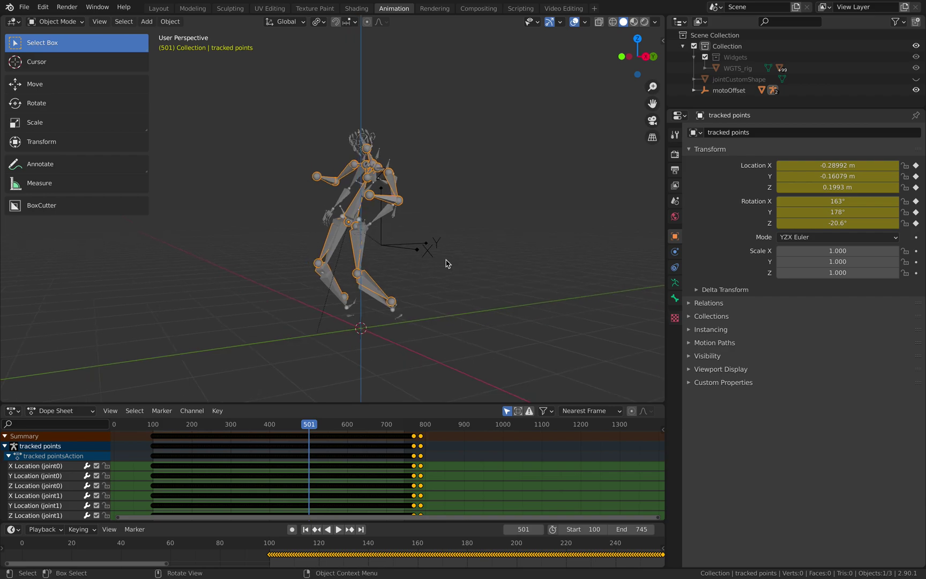
{"action": "middle_click_drag", "start_coordinate": [447, 264], "coordinate": [464, 265]}
{"action": "left_click_drag", "start_coordinate": [362, 424], "coordinate": [250, 425]}
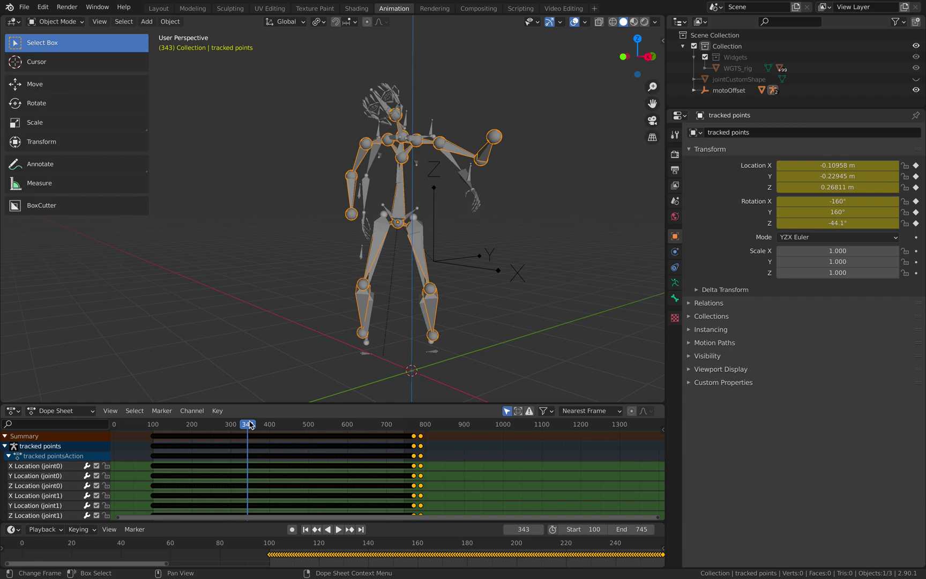
Play the tracked points motion, move to frame 453 and examine the pose from a slightly different angle
{"action": "key", "text": "space"}
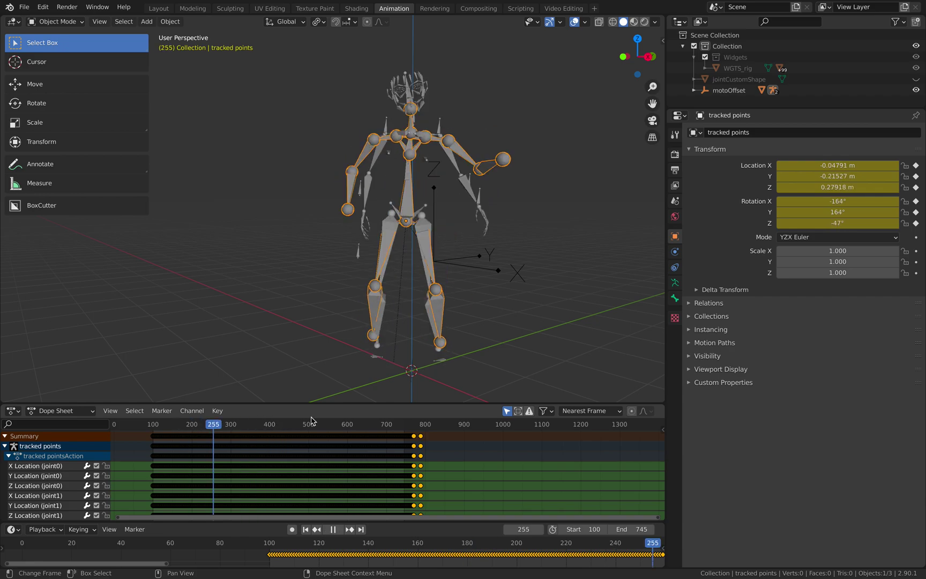
{"action": "left_click_drag", "start_coordinate": [215, 419], "coordinate": [290, 421]}
{"action": "middle_click_drag", "start_coordinate": [419, 314], "coordinate": [453, 303]}
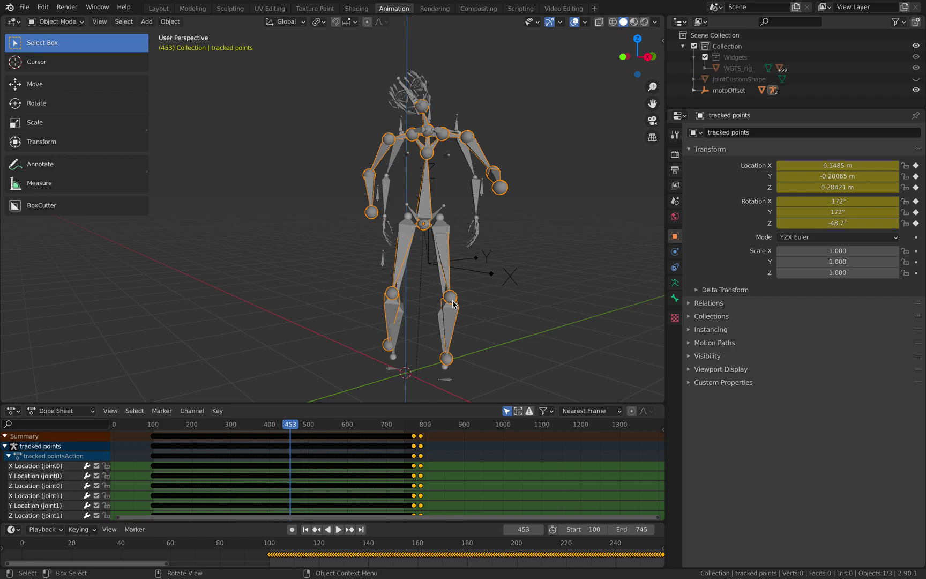
Scrub through the later part of the tracked motion and return to frame 229 to compare the poses
{"action": "left_click", "coordinate": [365, 423]}
{"action": "middle_click_drag", "start_coordinate": [370, 423], "coordinate": [458, 426]}
{"action": "scroll", "coordinate": [459, 426], "scroll_direction": "up", "scroll_amount": 2}
{"action": "left_click_drag", "start_coordinate": [459, 427], "coordinate": [363, 424]}
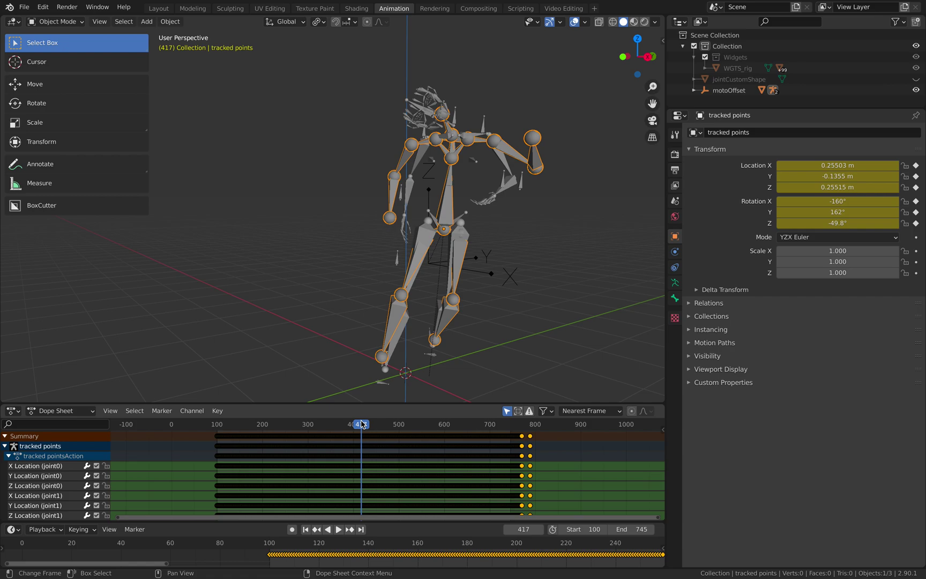
{"action": "left_click_drag", "start_coordinate": [343, 425], "coordinate": [276, 425]}
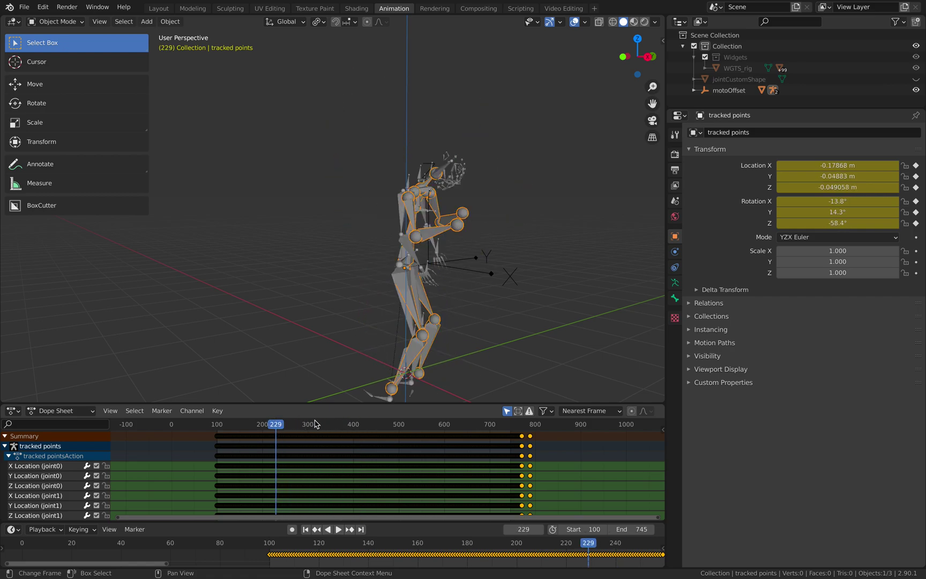
Play the tracked motion from frame 229, scrub back to frame 295 and examine the pose from another angle
{"action": "scroll", "coordinate": [315, 424], "scroll_direction": "up", "scroll_amount": 2}
{"action": "key", "text": "space"}
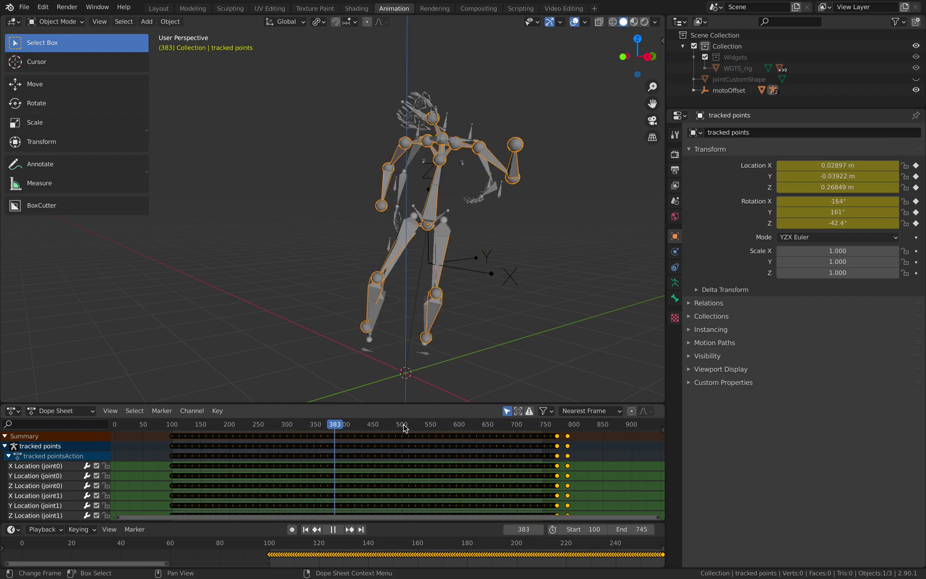
{"action": "key", "text": "space"}
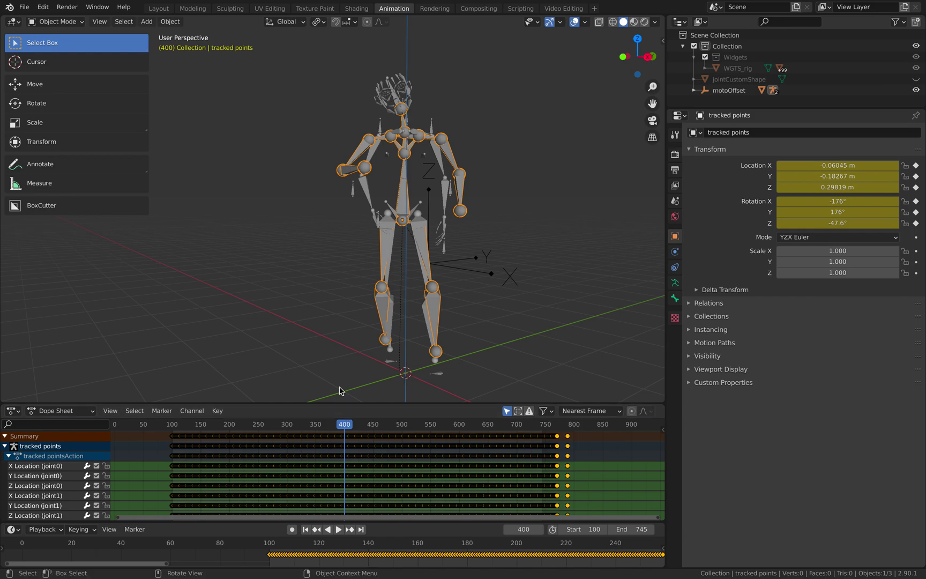
{"action": "key", "text": "space"}
{"action": "left_click", "coordinate": [318, 423]}
{"action": "mouse_move", "coordinate": [301, 423]}
{"action": "left_mouse_down"}
{"action": "mouse_move", "coordinate": [345, 426]}
{"action": "mouse_move", "coordinate": [275, 418]}
{"action": "mouse_move", "coordinate": [284, 418]}
{"action": "left_mouse_up"}
{"action": "middle_click_drag", "start_coordinate": [464, 256], "coordinate": [450, 254]}
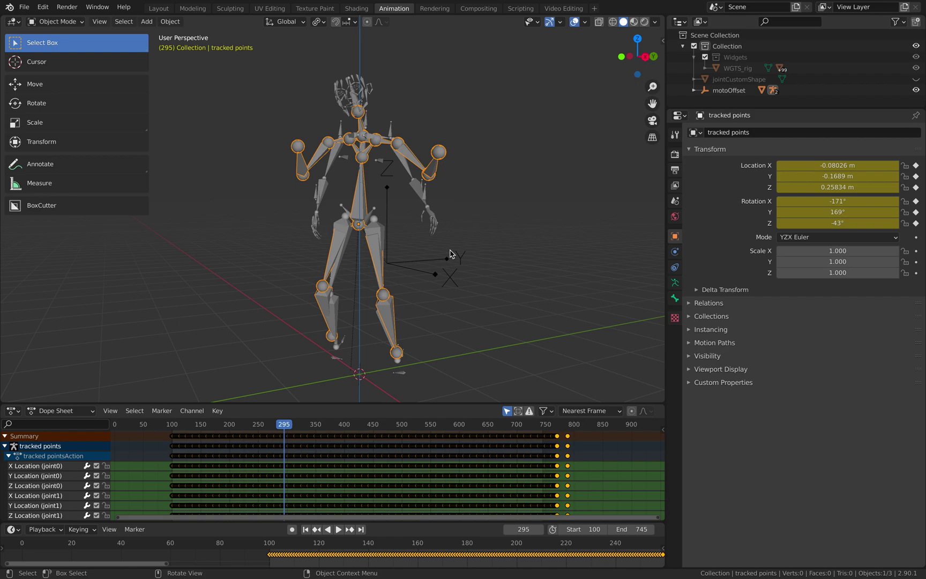
Replay the tracked motion from the start of the frame range and stop at frame 450
{"action": "key", "text": "shift+Left"}
{"action": "key", "text": "space"}
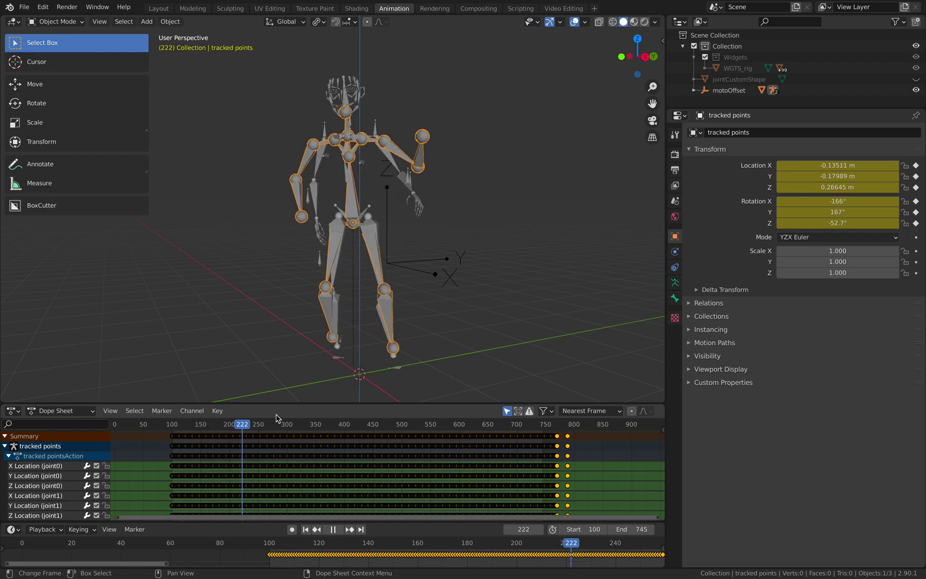
{"action": "key", "text": "space"}
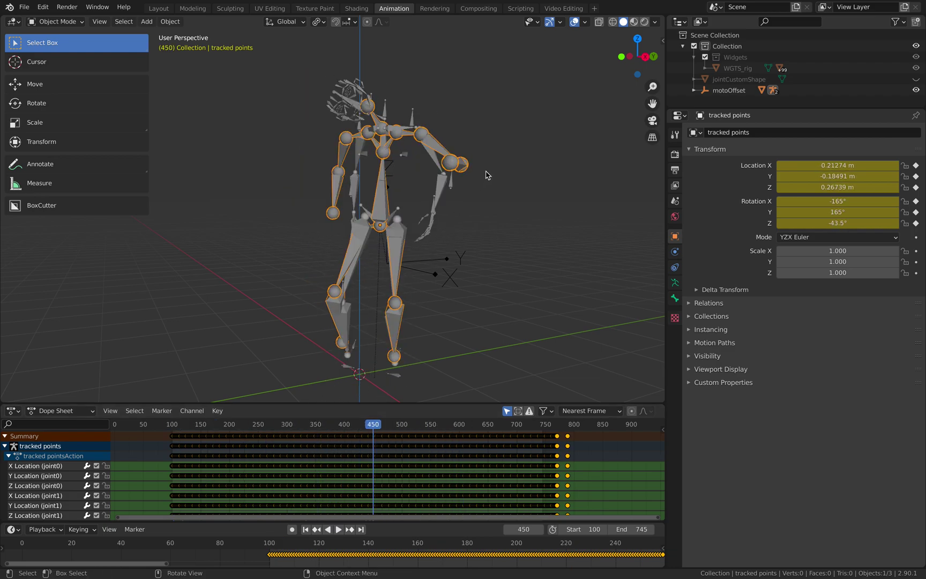
Clear the armature selection and examine the skeleton pose at frame 450 from another angle
{"action": "left_click", "coordinate": [25, 7]}
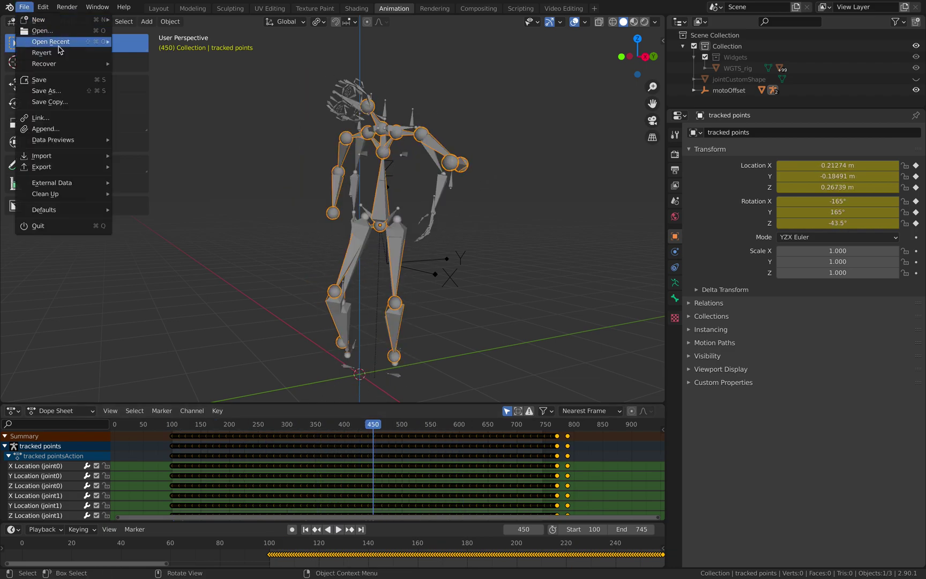
{"action": "mouse_move", "coordinate": [60, 47]}
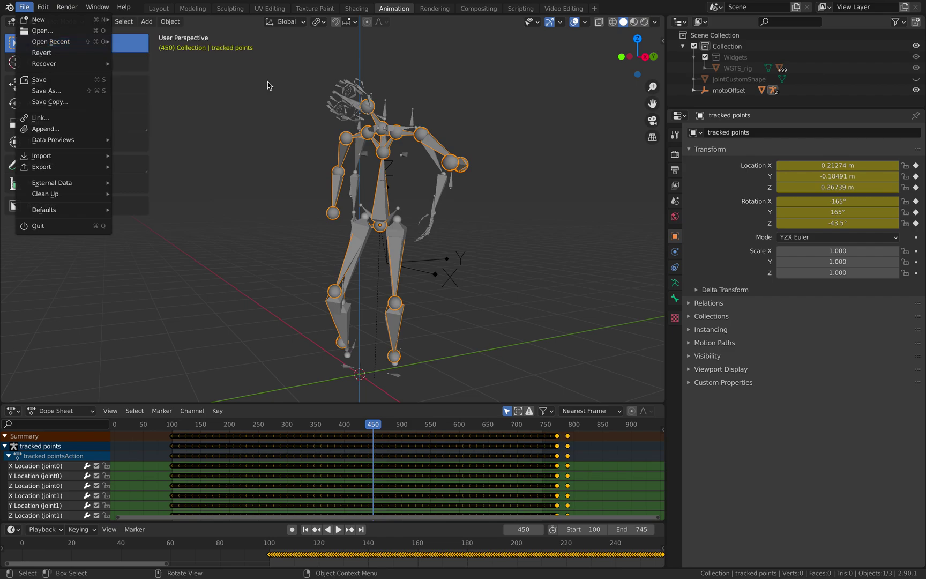
{"action": "left_click", "coordinate": [504, 98]}
{"action": "middle_click_drag", "start_coordinate": [501, 100], "coordinate": [482, 115]}
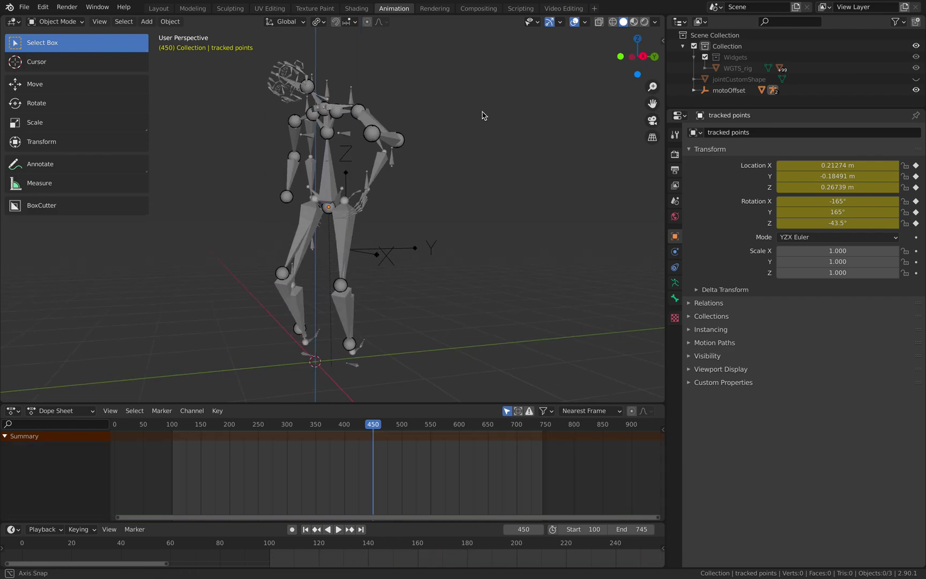